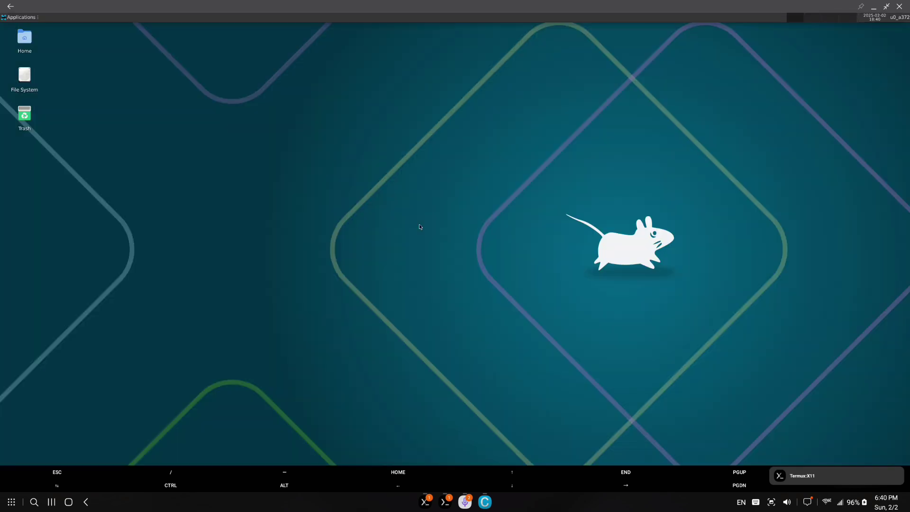
# Open the Applications menu from the XFCE top panel
pyautogui.click(4, 17)
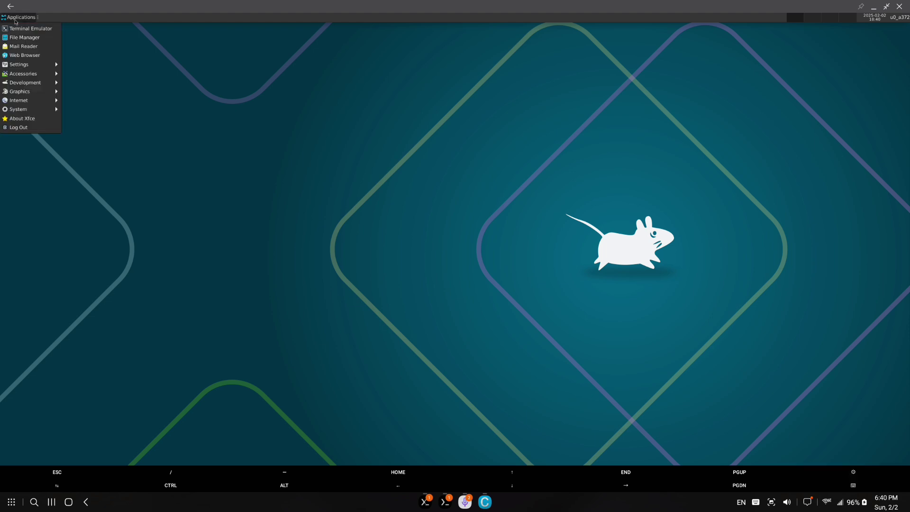
# Launch Firefox, move its window to the right side, and load Google
pyautogui.click(23, 55)
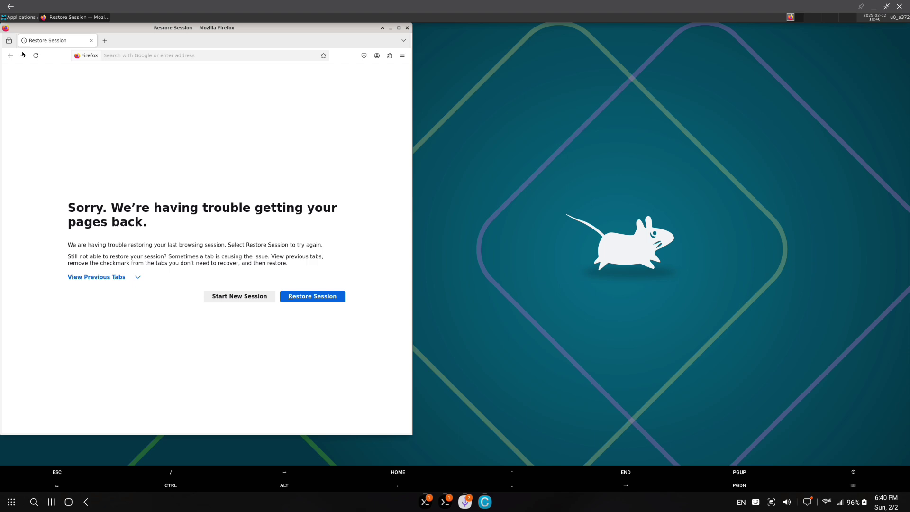
pyautogui.moveTo(63, 28); pyautogui.dragTo(508, 28)
pyautogui.click(581, 55)
pyautogui.write('google.com/')
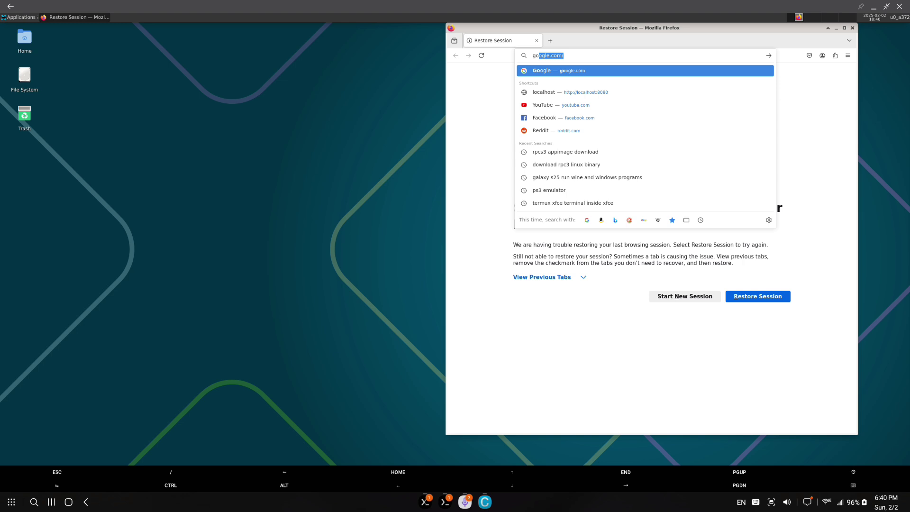
pyautogui.press('Return')
# Search Google for 'hackernews' and open the Hacker News front page
pyautogui.write('hackernews')
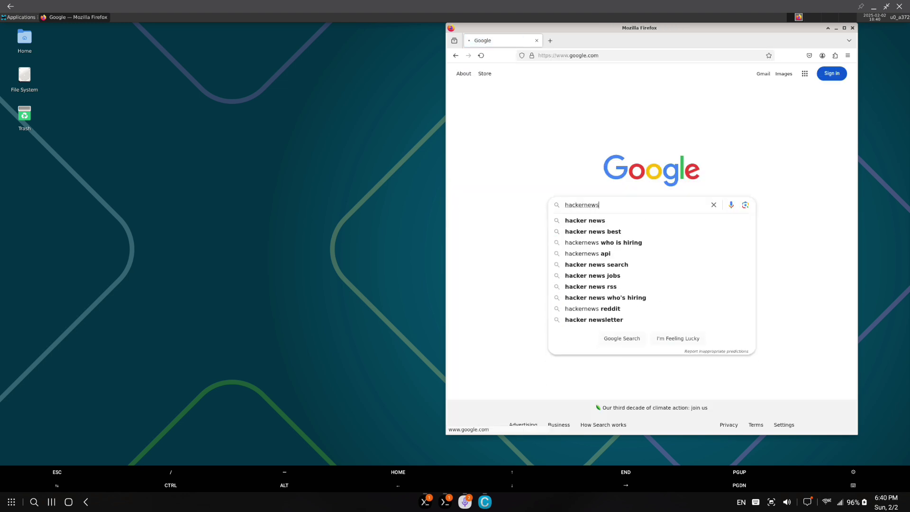
pyautogui.press('Return')
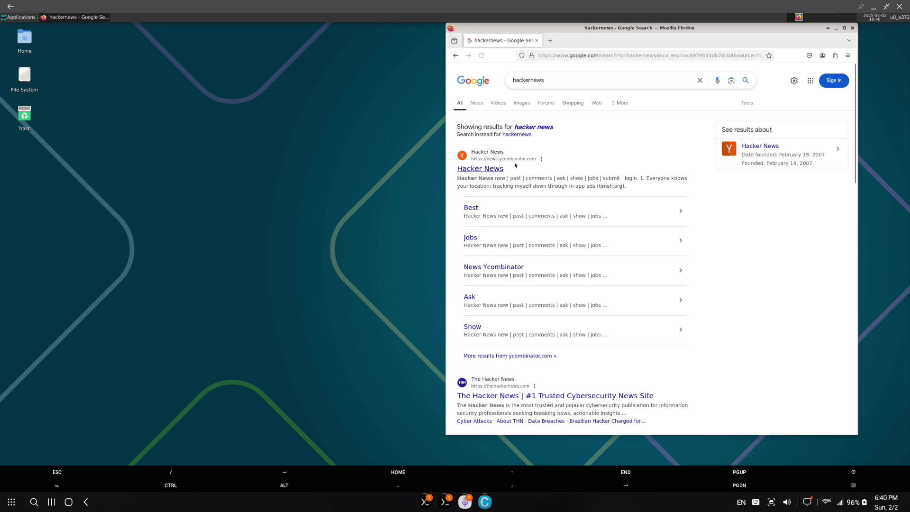
pyautogui.click(482, 174)
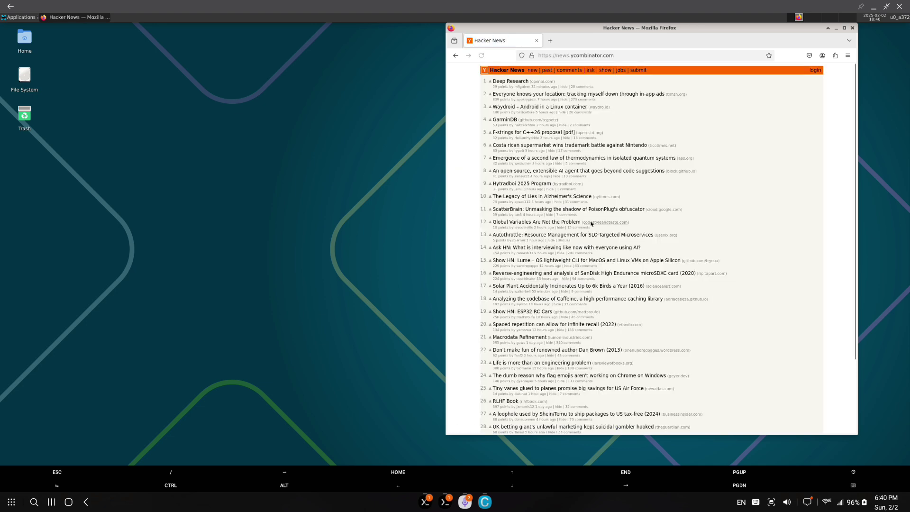
pyautogui.scroll(-3, 591, 223)
pyautogui.scroll(3, 579, 221)
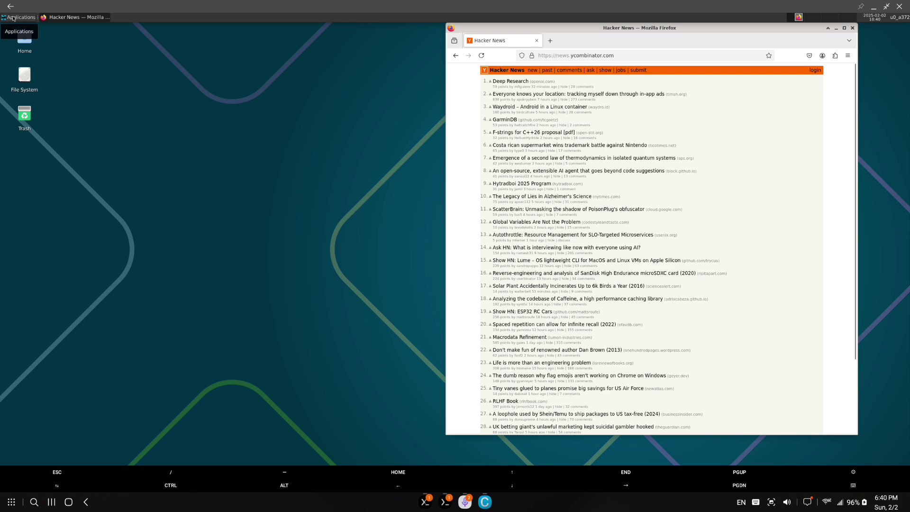
# Launch GIMP from the Applications > Graphics menu
pyautogui.click(19, 17)
pyautogui.moveTo(37, 91)
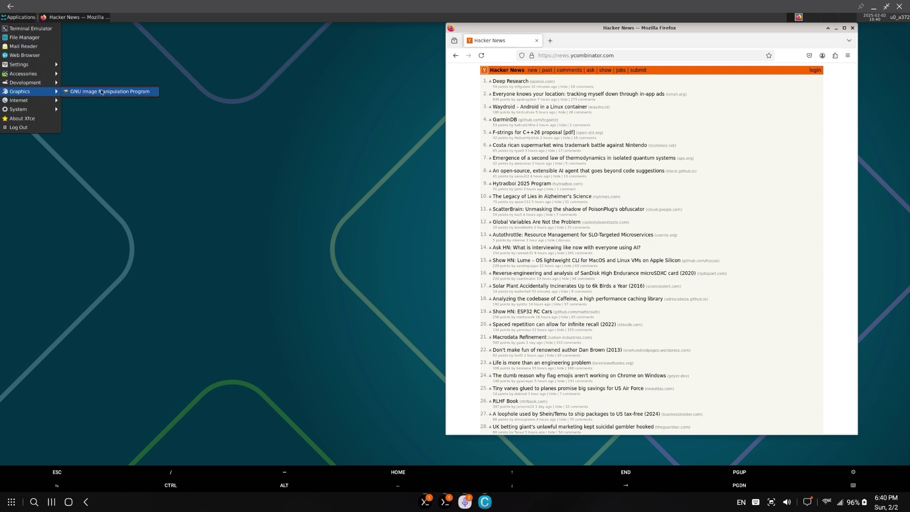
pyautogui.click(102, 92)
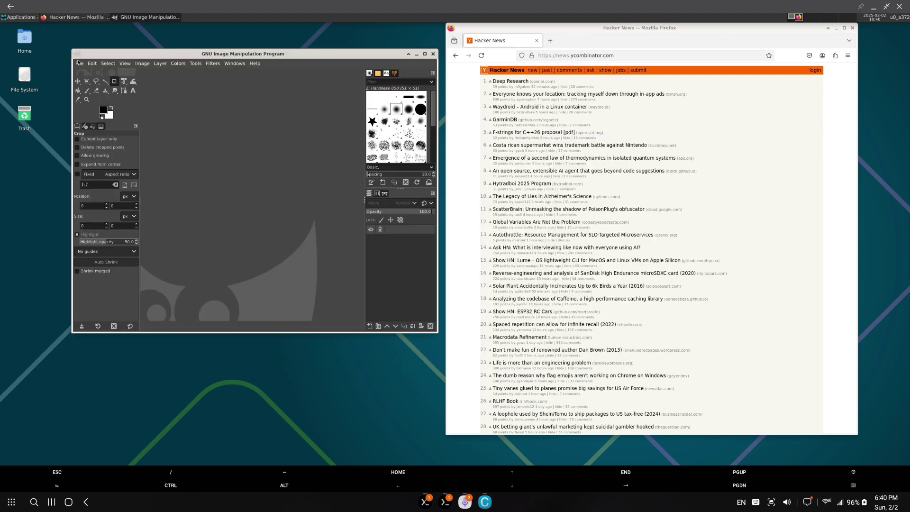
# Open leanordo.webp in GIMP through File > Open
pyautogui.click(79, 63)
pyautogui.click(92, 91)
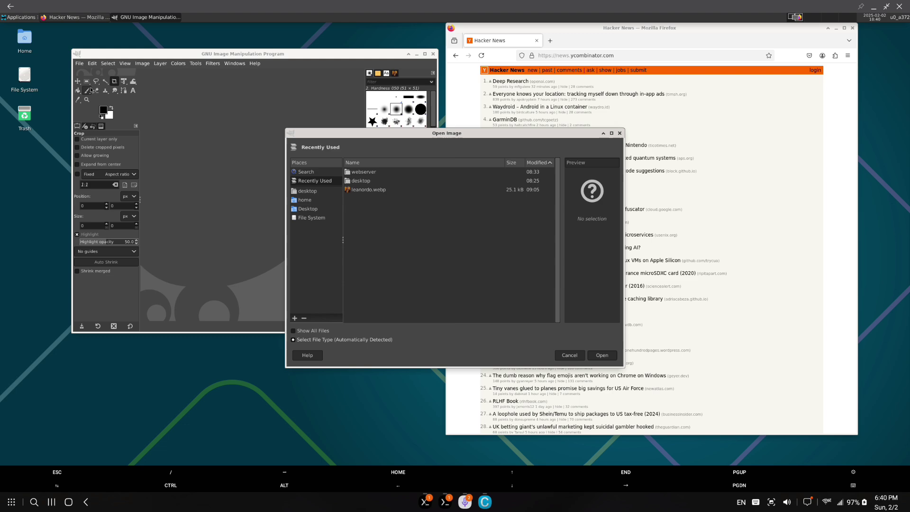
pyautogui.click(367, 190)
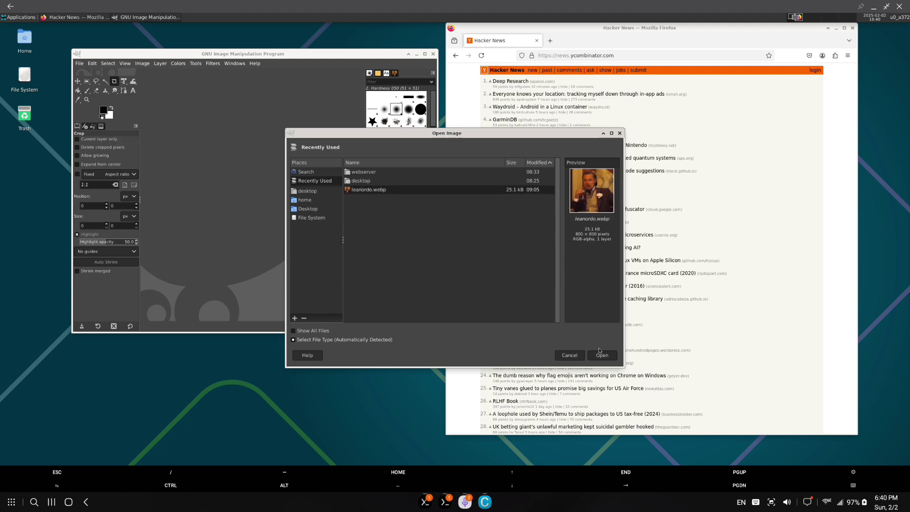
pyautogui.click(590, 359)
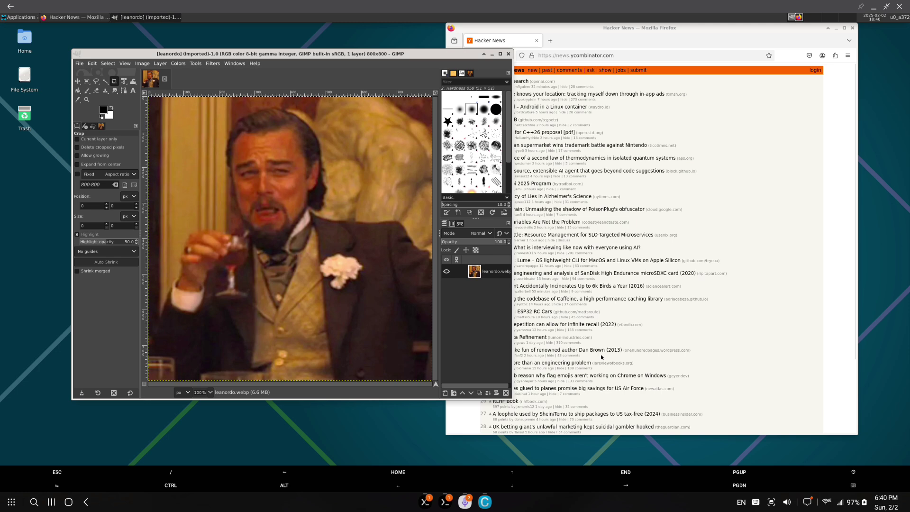
# Trace a Free Select outline around the man and commit the selection
pyautogui.click(96, 81)
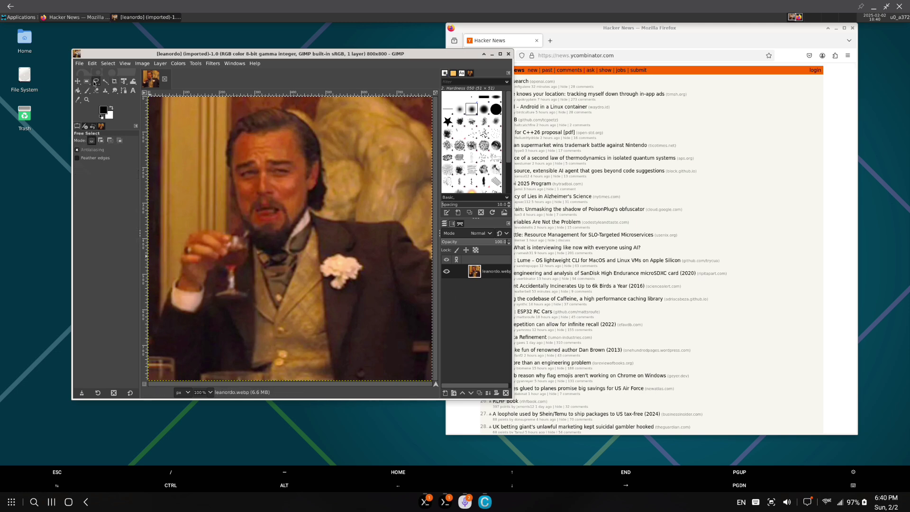
pyautogui.moveTo(158, 325)
pyautogui.mouseDown()
pyautogui.moveTo(182, 261)
pyautogui.moveTo(243, 213)
pyautogui.moveTo(230, 127)
pyautogui.moveTo(273, 109)
pyautogui.moveTo(316, 130)
pyautogui.moveTo(325, 186)
pyautogui.moveTo(316, 216)
pyautogui.moveTo(326, 224)
pyautogui.moveTo(406, 225)
pyautogui.moveTo(430, 272)
pyautogui.moveTo(418, 349)
pyautogui.moveTo(159, 326)
pyautogui.mouseUp()
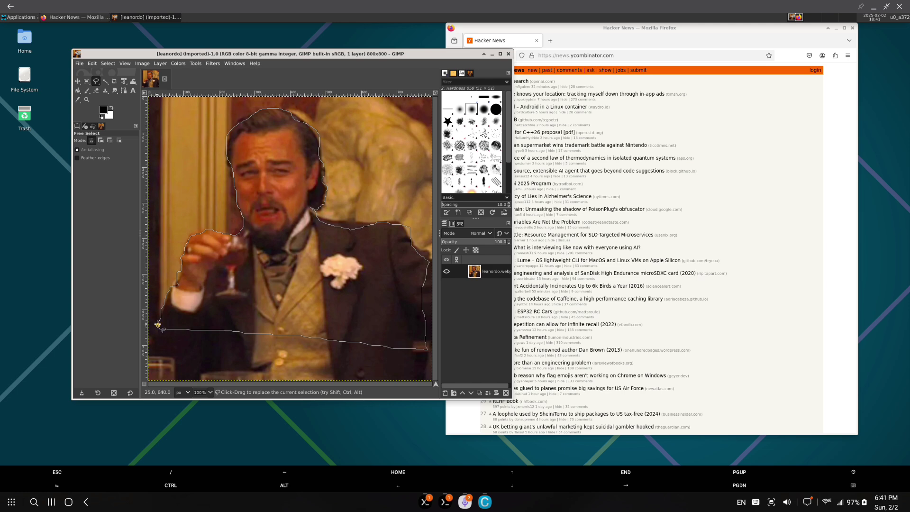
pyautogui.press('Return')
# Copy the selected man into a new image from the clipboard, then quit GIMP
pyautogui.click(89, 63)
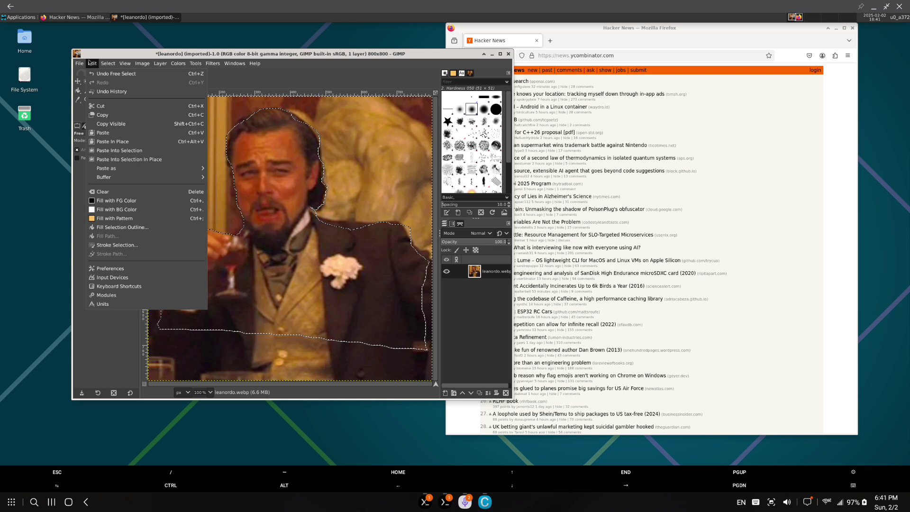
pyautogui.click(102, 114)
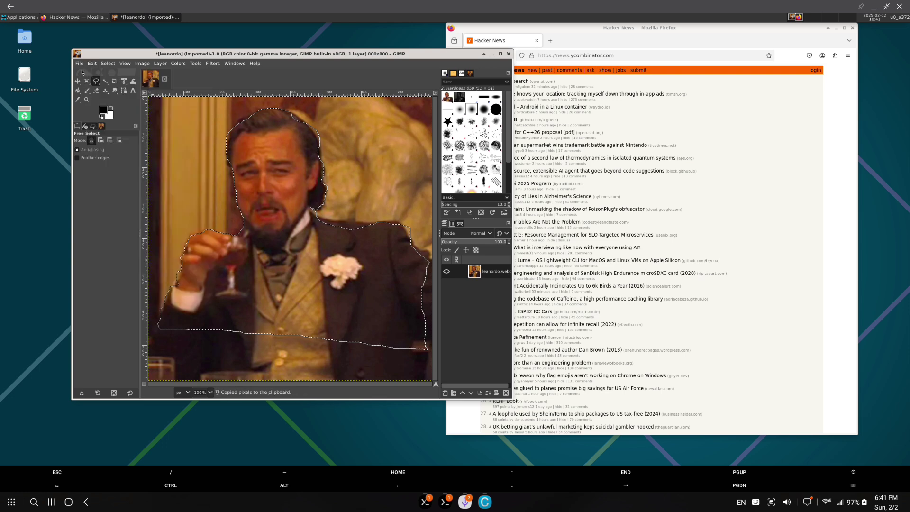
pyautogui.click(80, 64)
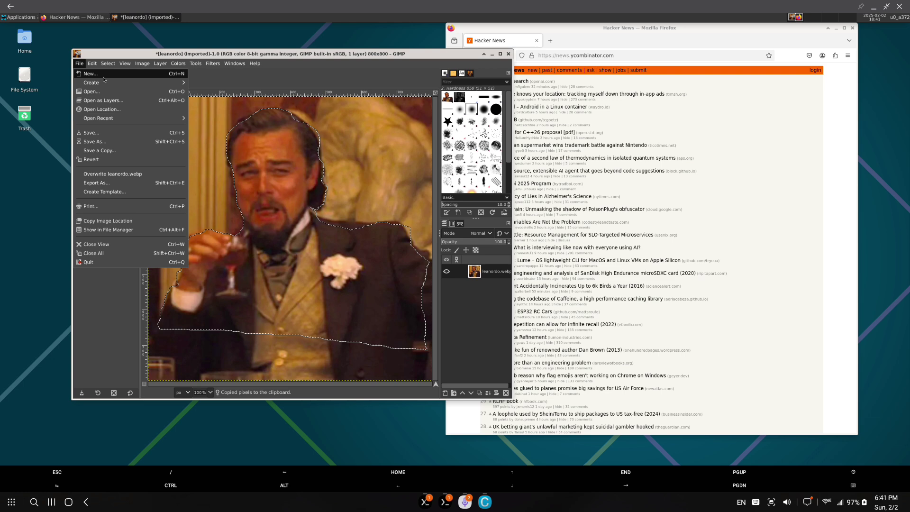
pyautogui.click(206, 87)
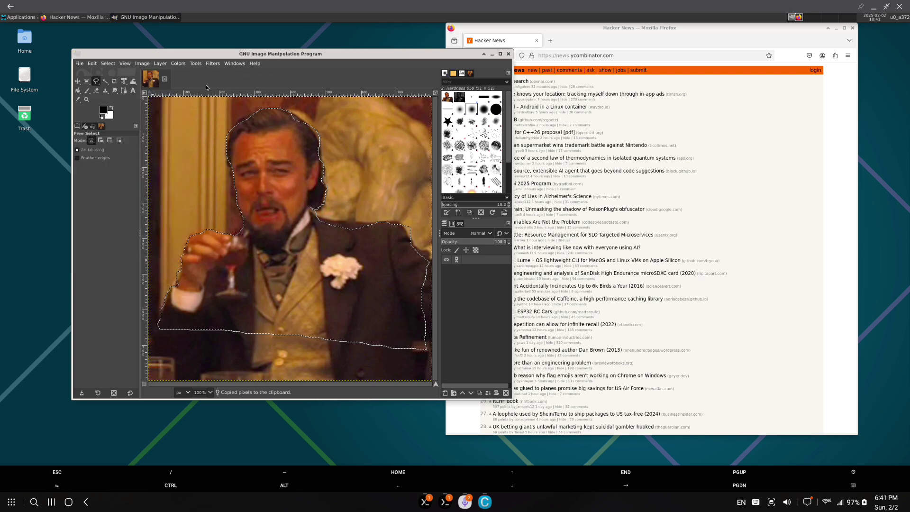
pyautogui.click(507, 54)
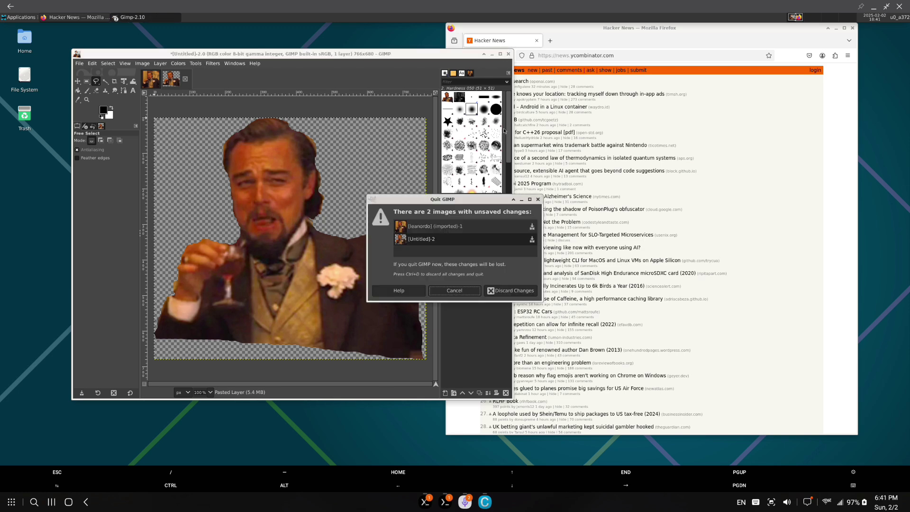
# Discard GIMP's unsaved changes and launch Code - OSS from Applications > Development
pyautogui.click(513, 291)
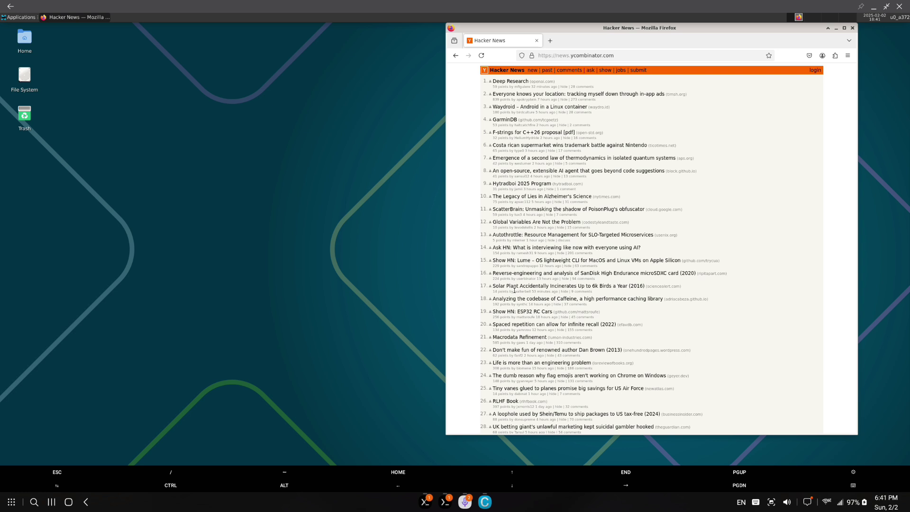
pyautogui.click(3, 18)
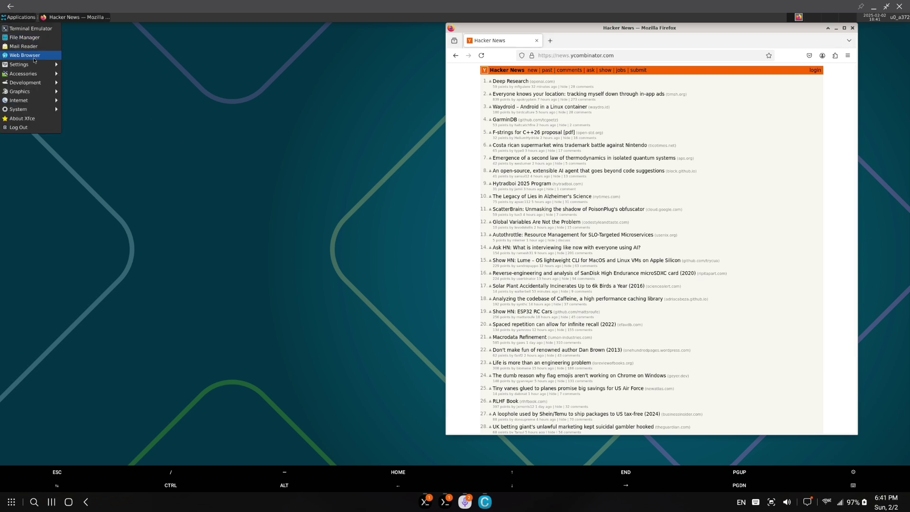
pyautogui.moveTo(33, 82)
pyautogui.click(80, 84)
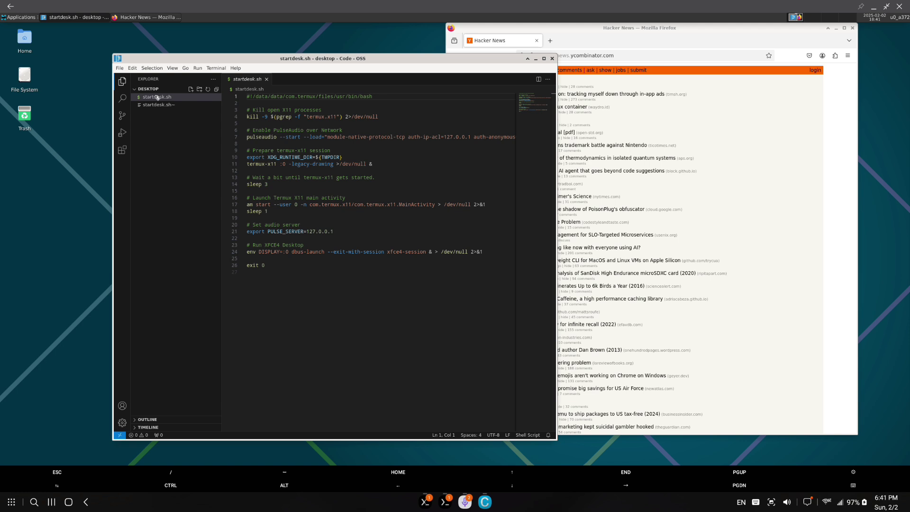
# Use File > Open Folder to browse into code and select the webserver folder
pyautogui.click(120, 67)
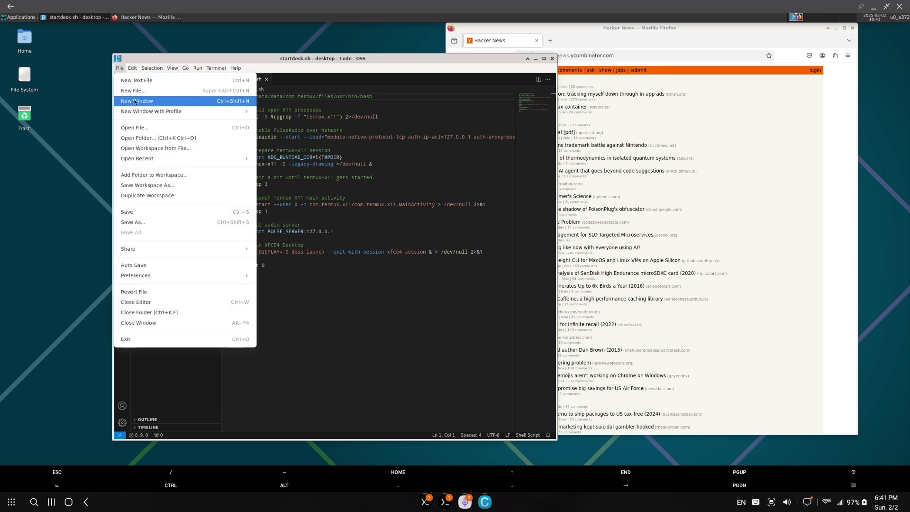
pyautogui.click(142, 137)
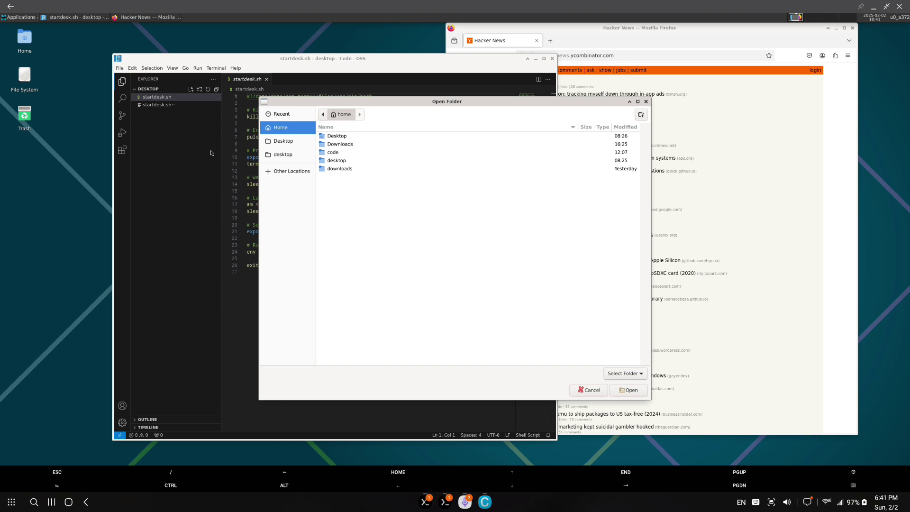
pyautogui.doubleClick(331, 152)
pyautogui.click(342, 144)
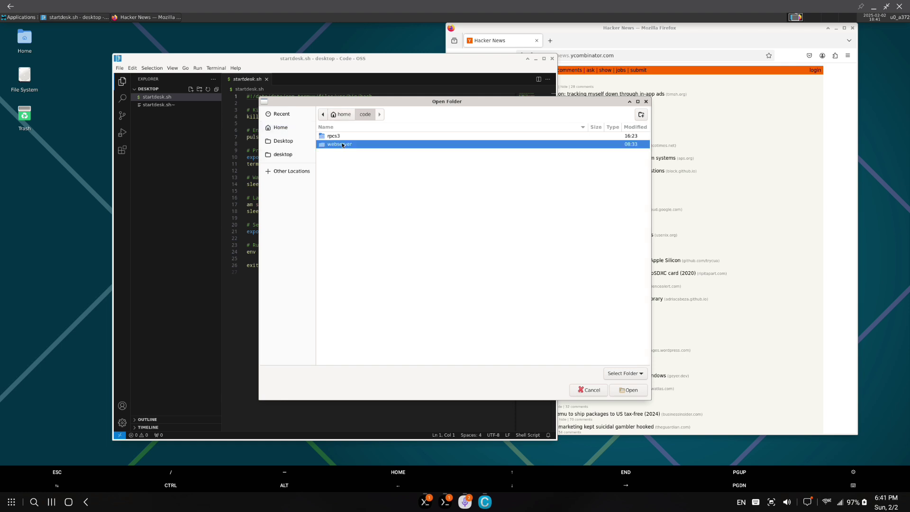
# Open the webserver project and append ', from the fur' after 'Hello, World!' on line 10
pyautogui.click(631, 389)
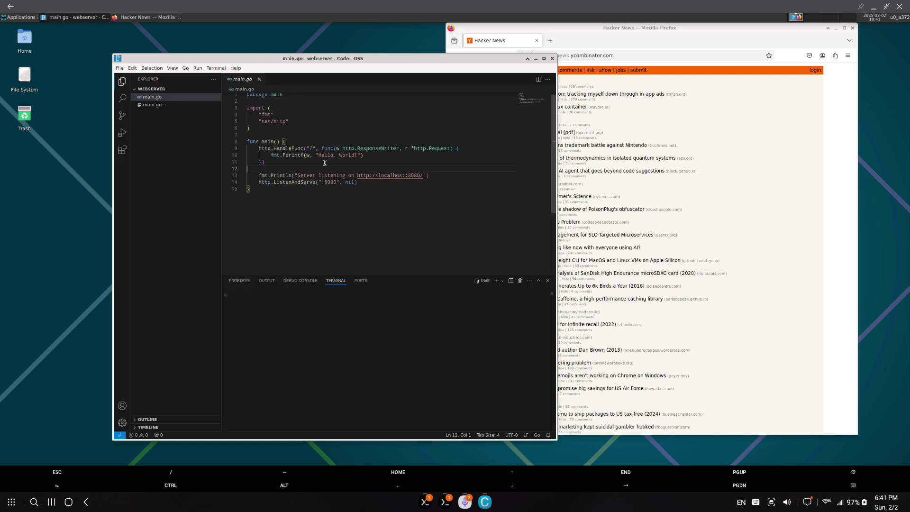
pyautogui.click(359, 154)
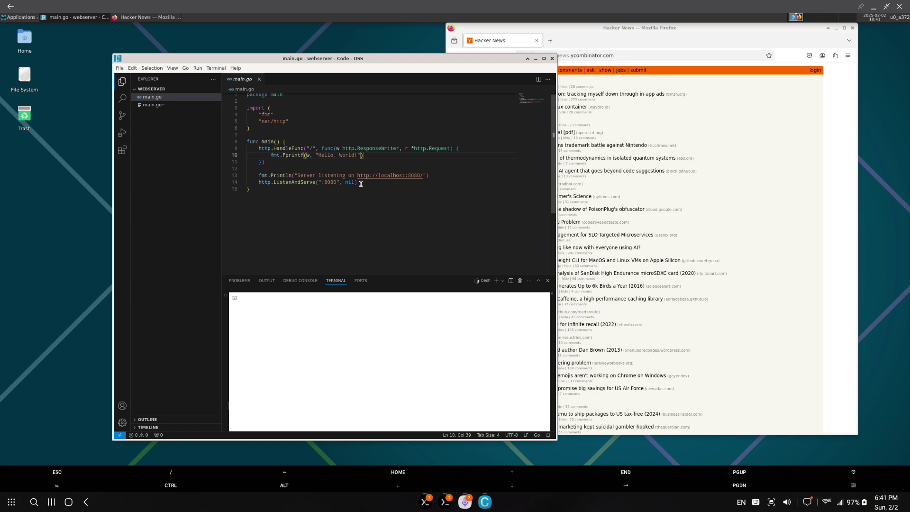
pyautogui.write(', from ')
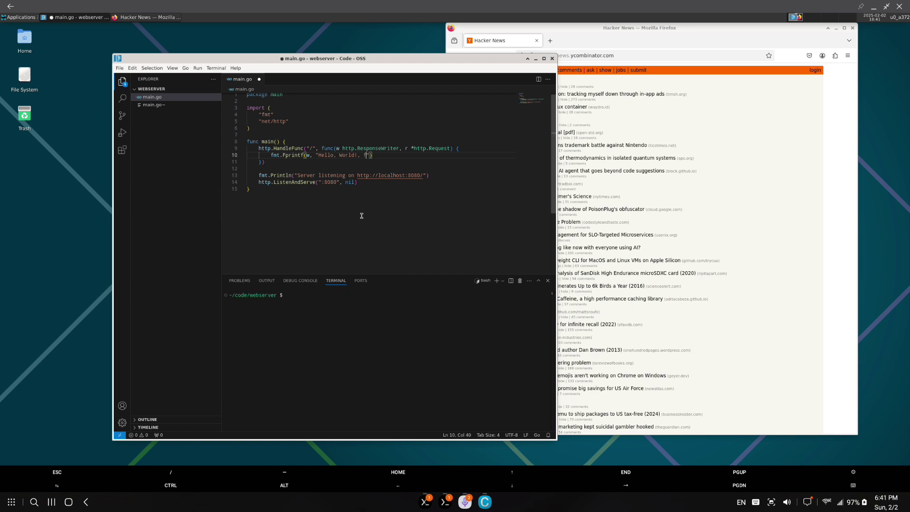
pyautogui.write('the fur')
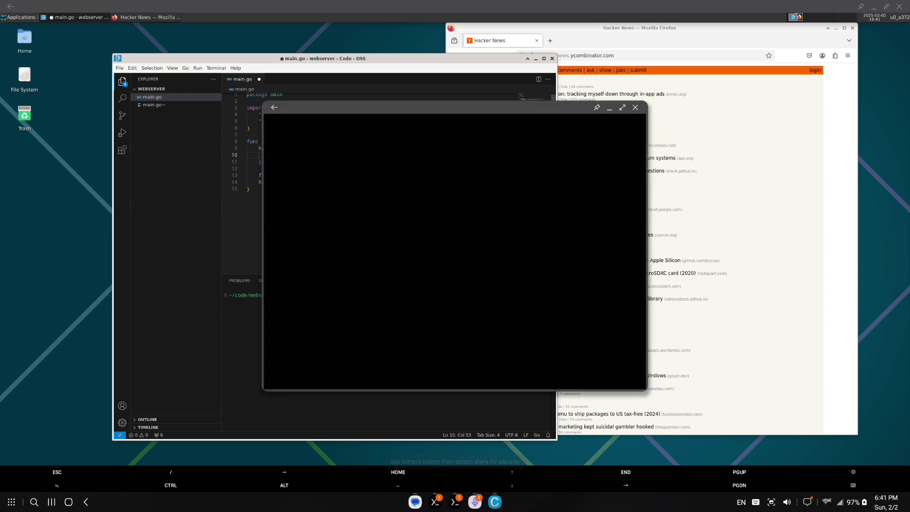
# Remove the stray S at the end of line 13 and save main.go
pyautogui.click(434, 174)
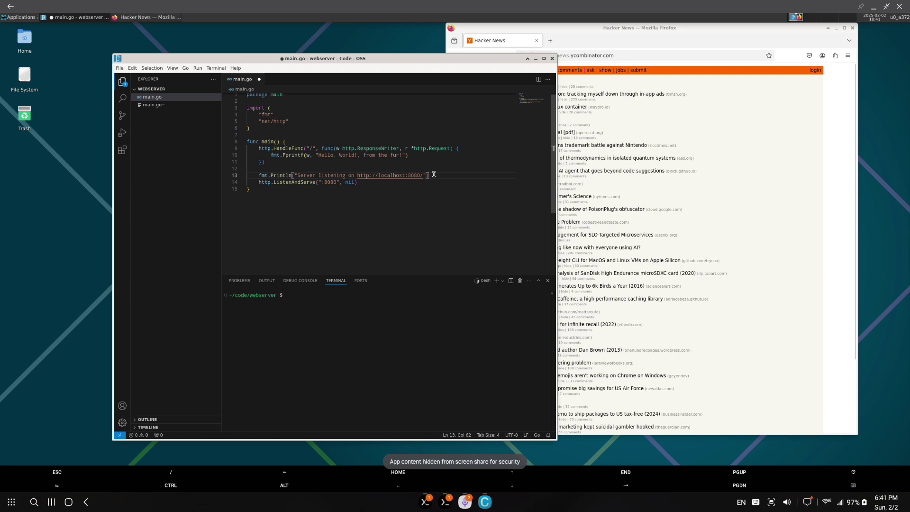
pyautogui.write('S')
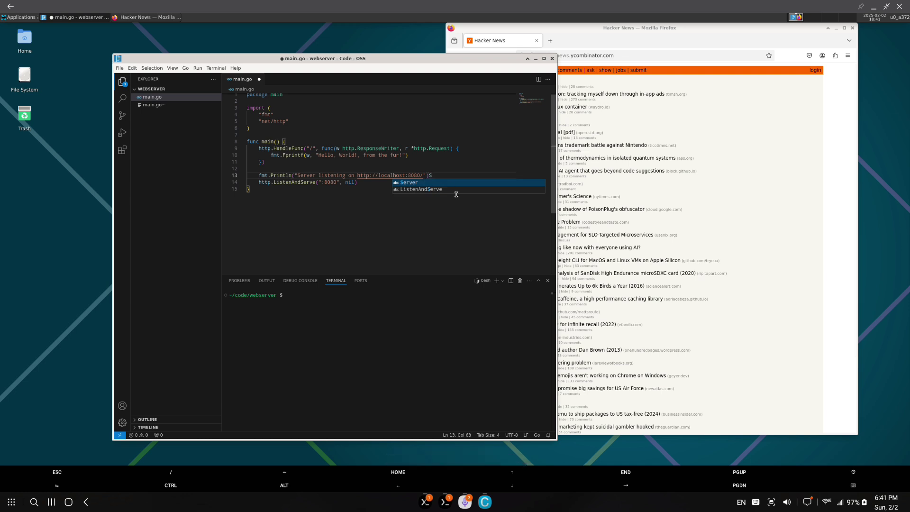
pyautogui.press('BackSpace')
pyautogui.hotkey('ctrl', 's')
pyautogui.click(399, 216)
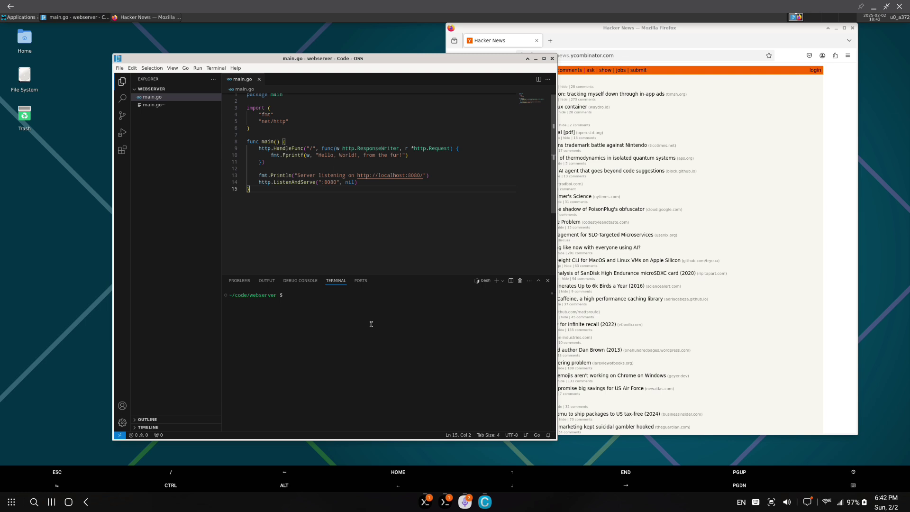
# In the integrated terminal, list files, build main.go with go build, and run ./main
pyautogui.click(367, 347)
pyautogui.write('ls')
pyautogui.press('Return')
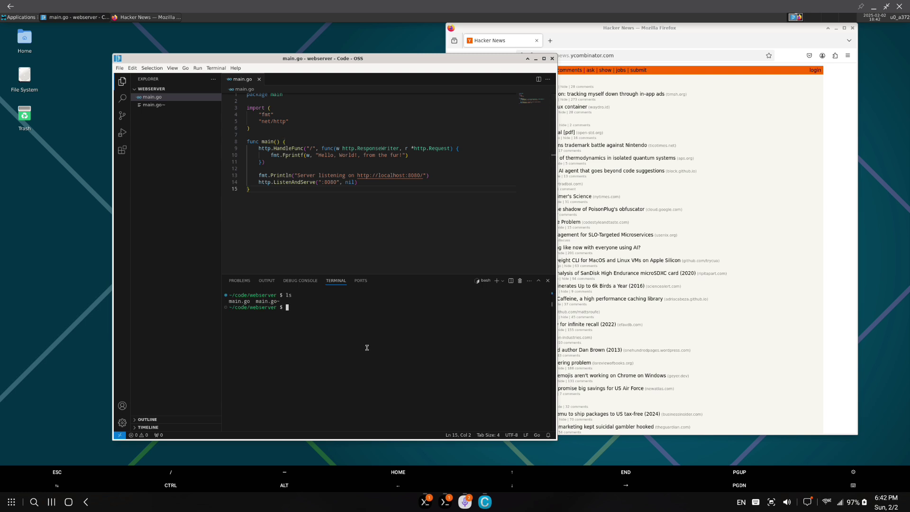
pyautogui.write('go build main.go')
pyautogui.press('Return')
pyautogui.write('ls')
pyautogui.press('Return')
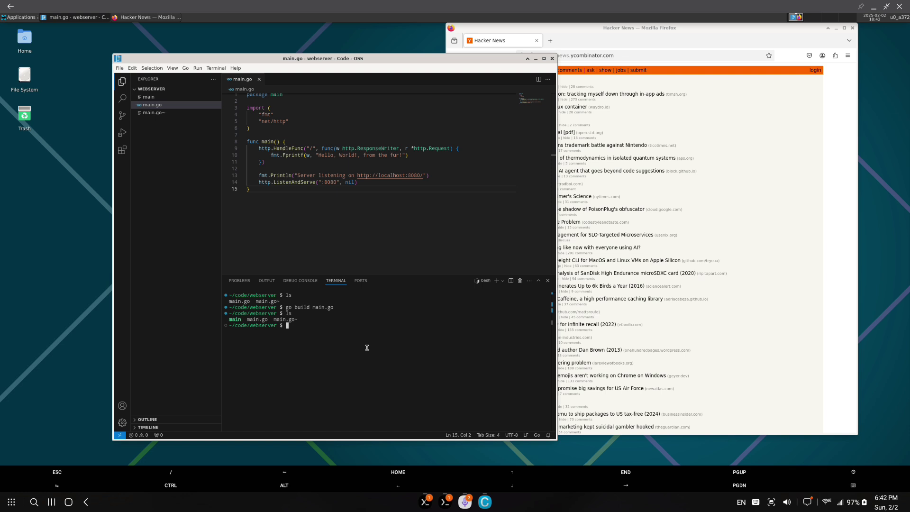
pyautogui.write('./main')
pyautogui.press('Return')
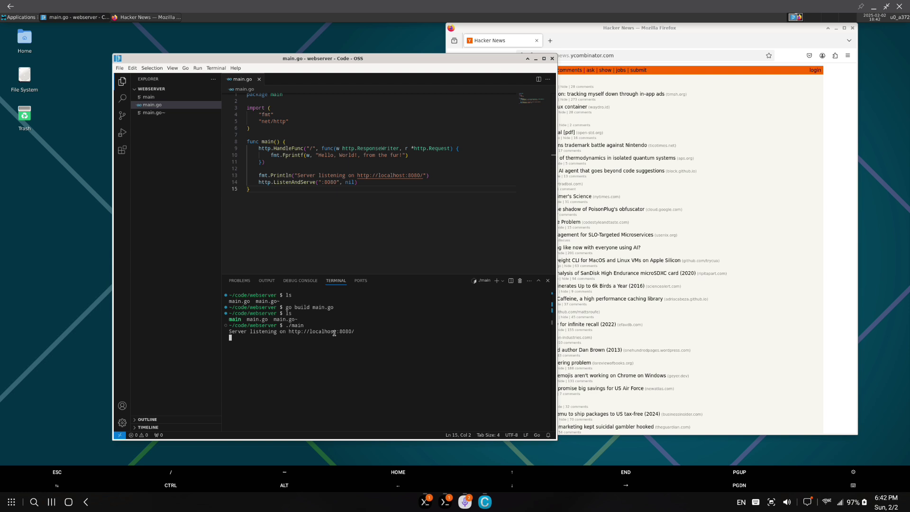
# View localhost:8080 in Firefox, then stop the server with Ctrl+C
pyautogui.click(304, 324)
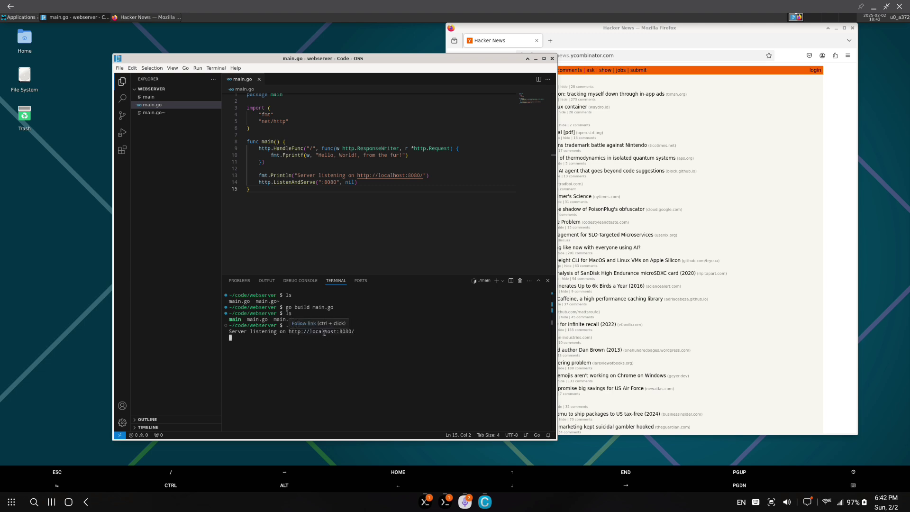
pyautogui.click(675, 57)
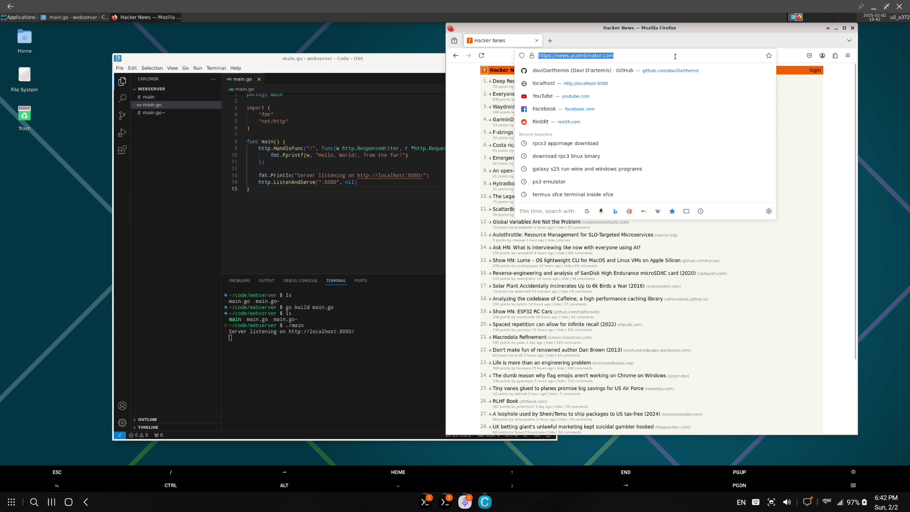
pyautogui.write('localhost:8080')
pyautogui.press('Return')
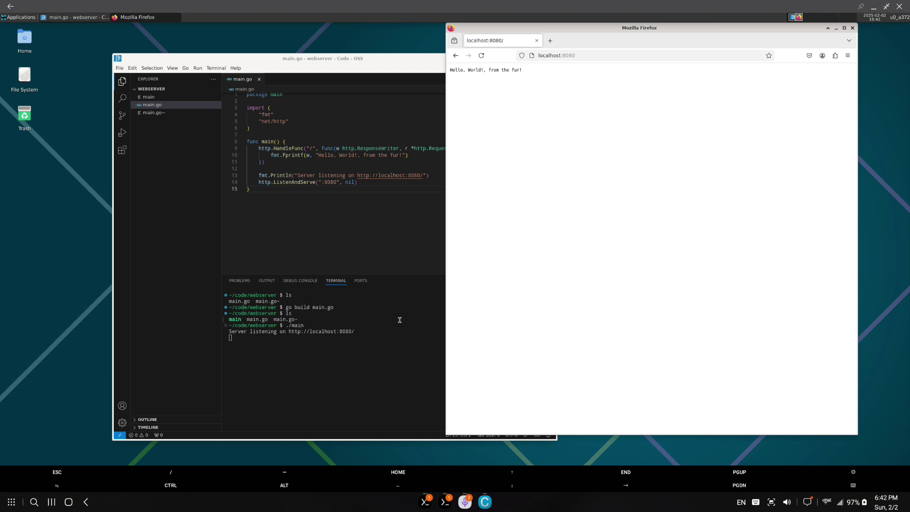
pyautogui.click(394, 324)
pyautogui.hotkey('ctrl', 'c')
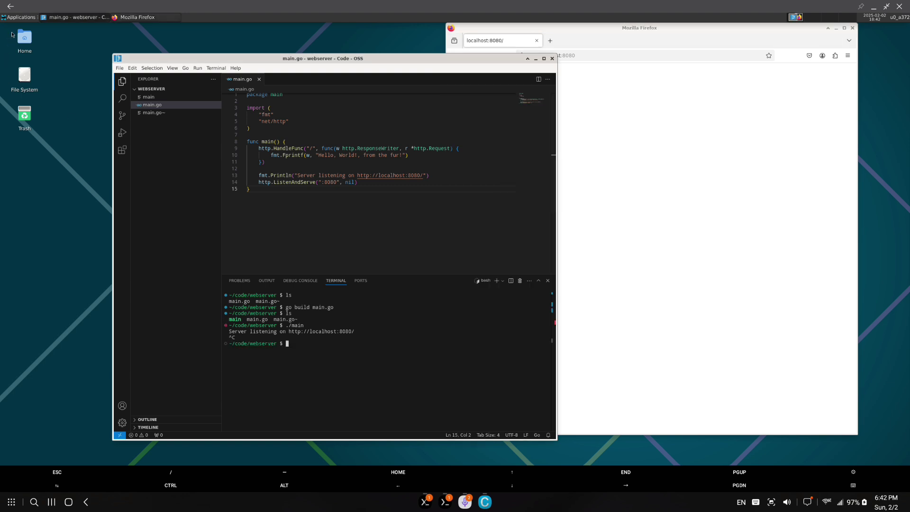
# Open Xfce Terminal and echo "Desktop linux works great in Temux; however the package selection is a little s…"
pyautogui.click(19, 17)
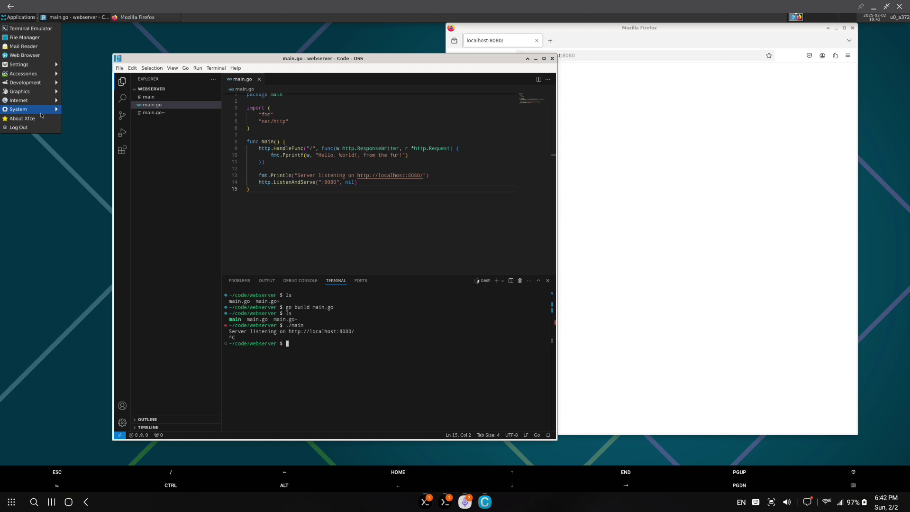
pyautogui.moveTo(47, 110)
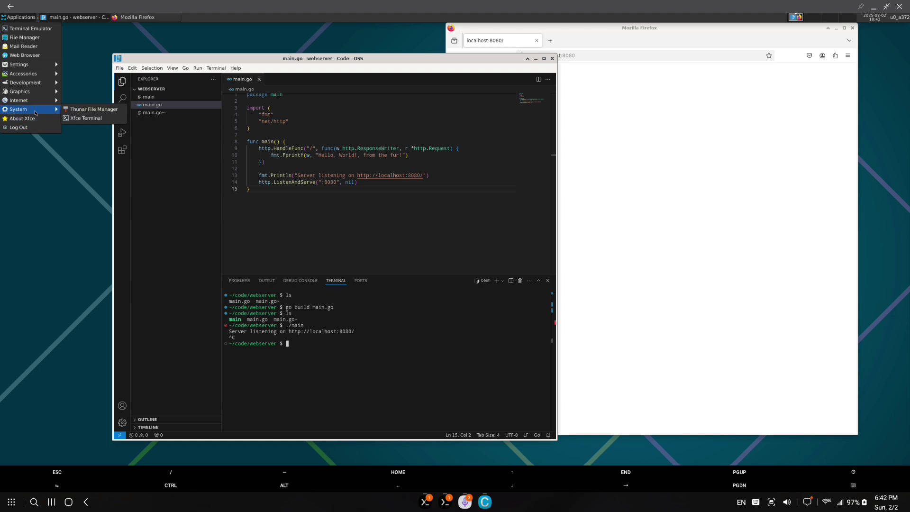
pyautogui.click(85, 118)
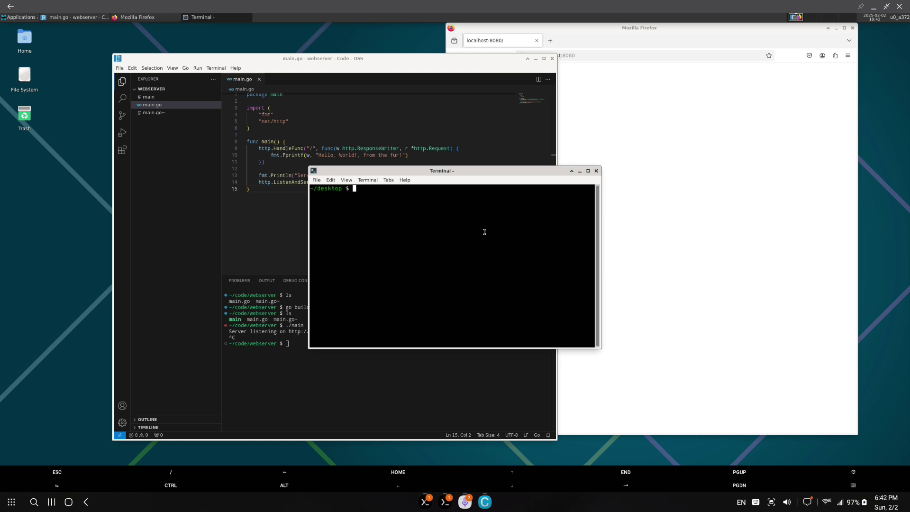
pyautogui.write('echo "Desktop linux works great in ')
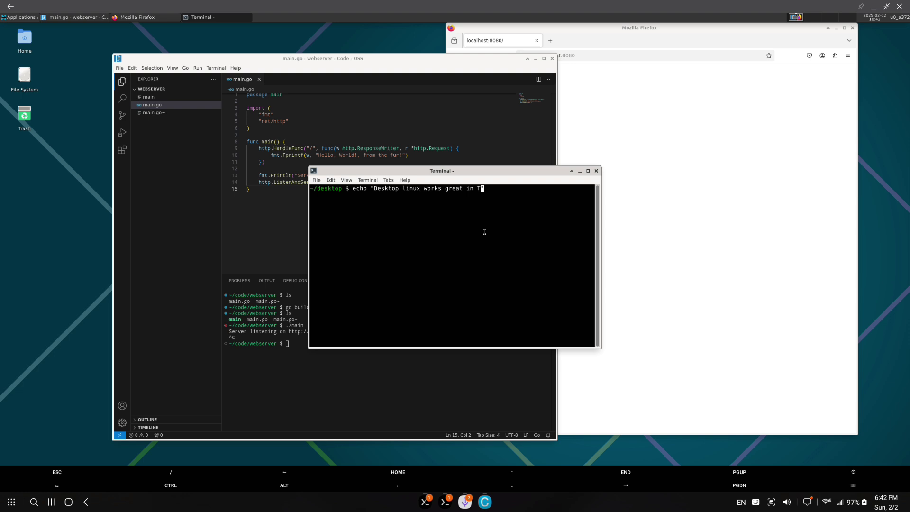
pyautogui.write('Temu')
pyautogui.write('x; however the packa')
pyautogui.write('ge selection is a l')
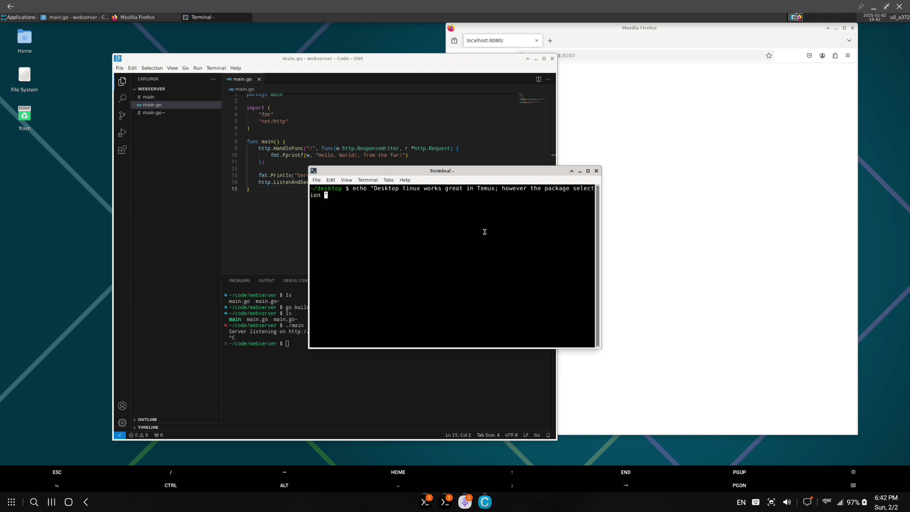
pyautogui.write('ittle small"')
pyautogui.press('Return')
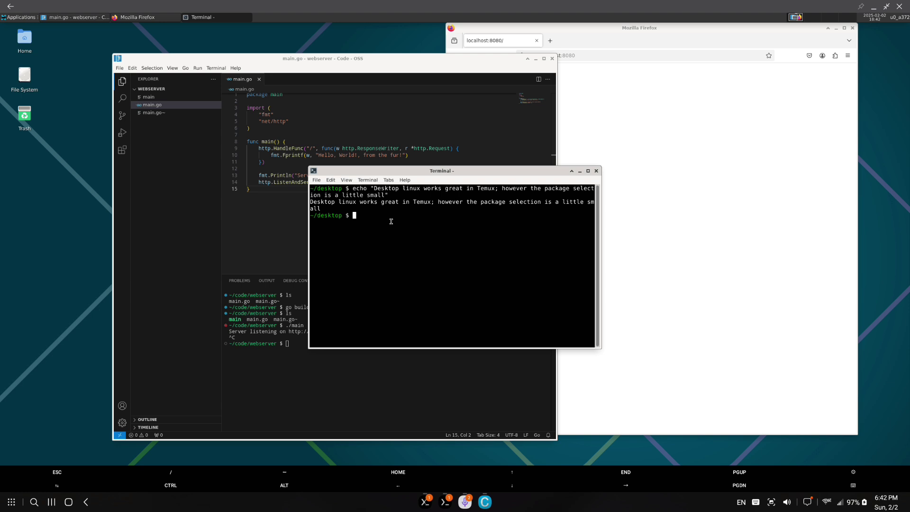
# Close the Xfce Terminal, Code - OSS, and Firefox windows
pyautogui.click(597, 171)
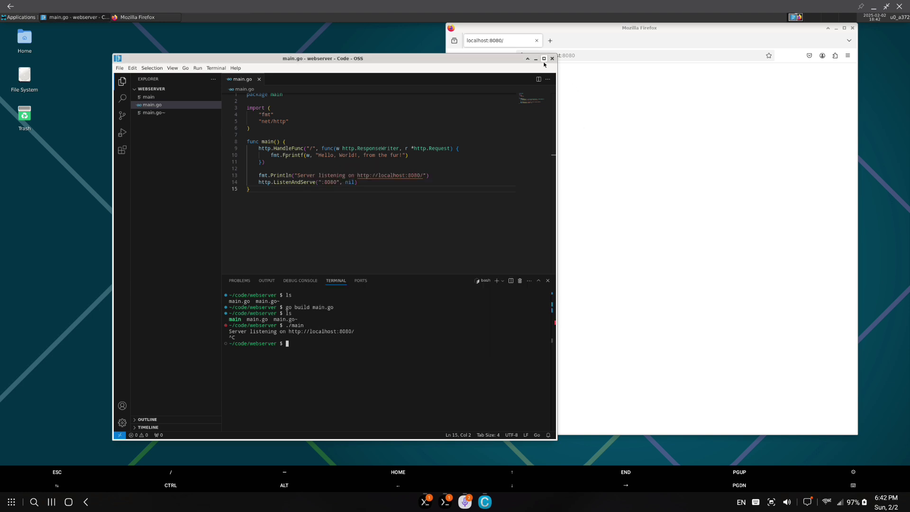
pyautogui.click(552, 59)
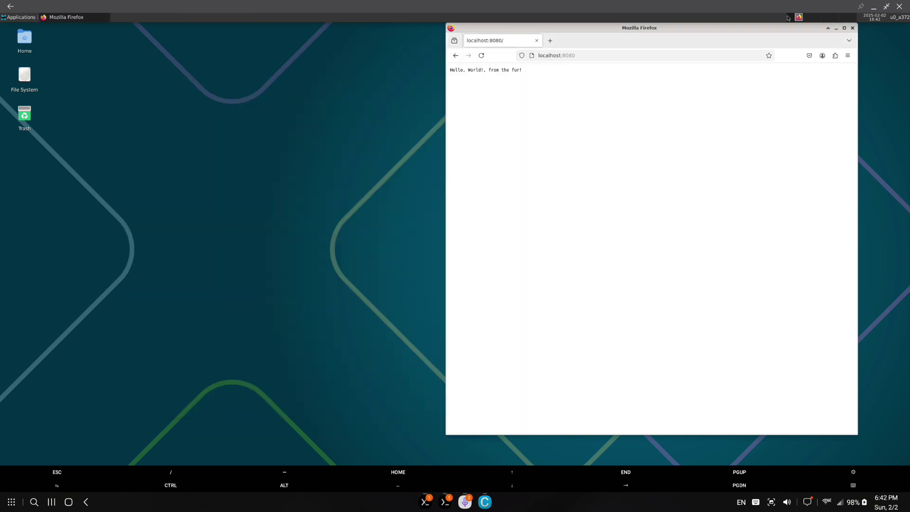
pyautogui.click(852, 29)
# Close Termux:X11 and the leftover window, then launch Diablo Immortal from the DeX app drawer
pyautogui.click(895, 4)
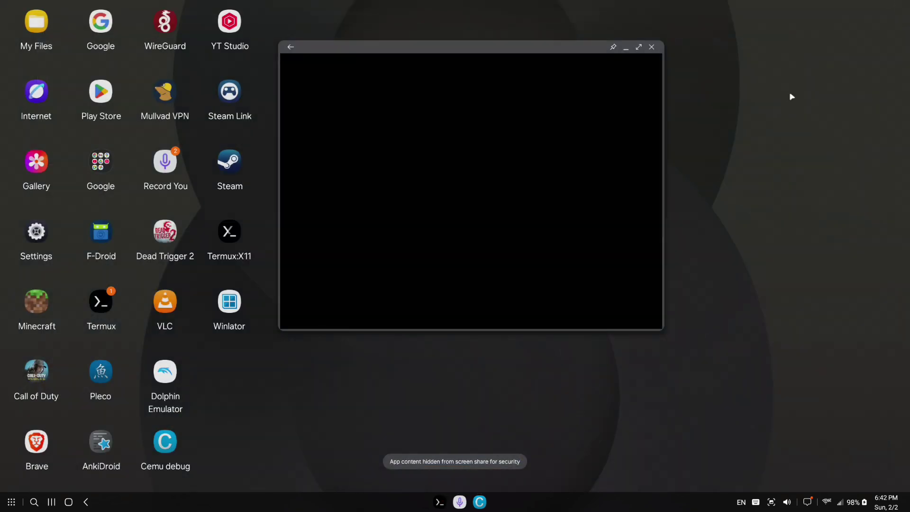
pyautogui.click(651, 47)
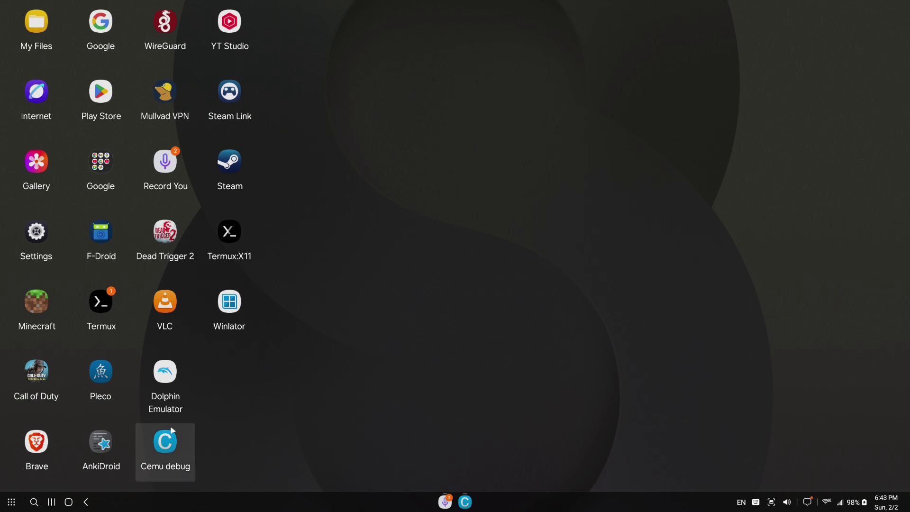
pyautogui.click(11, 503)
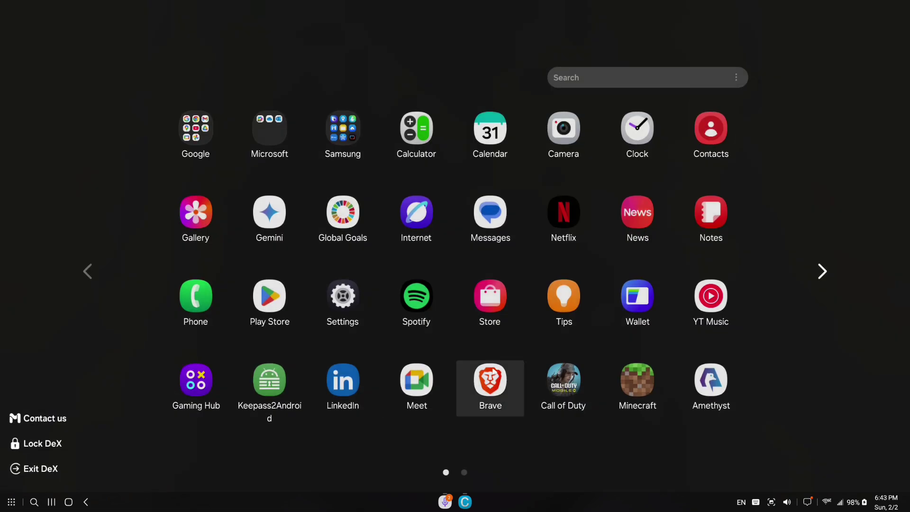
pyautogui.scroll(-1, 492, 372)
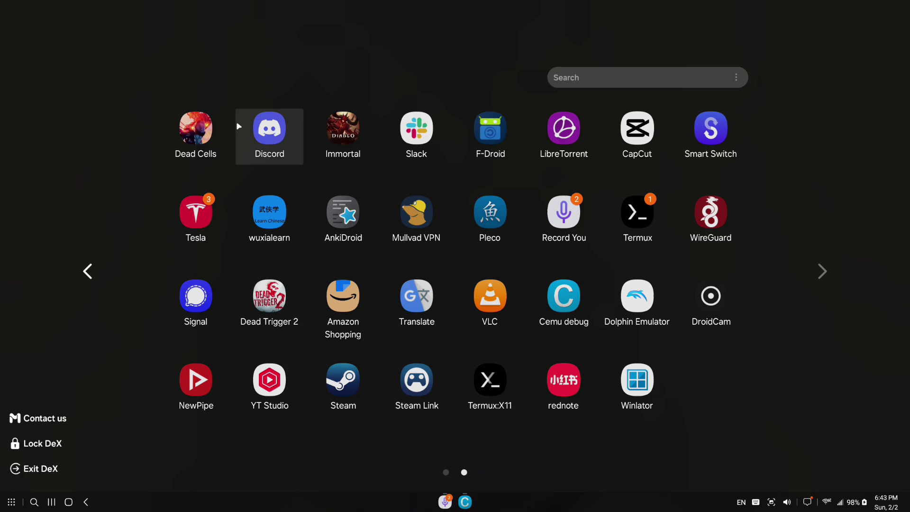
pyautogui.click(351, 135)
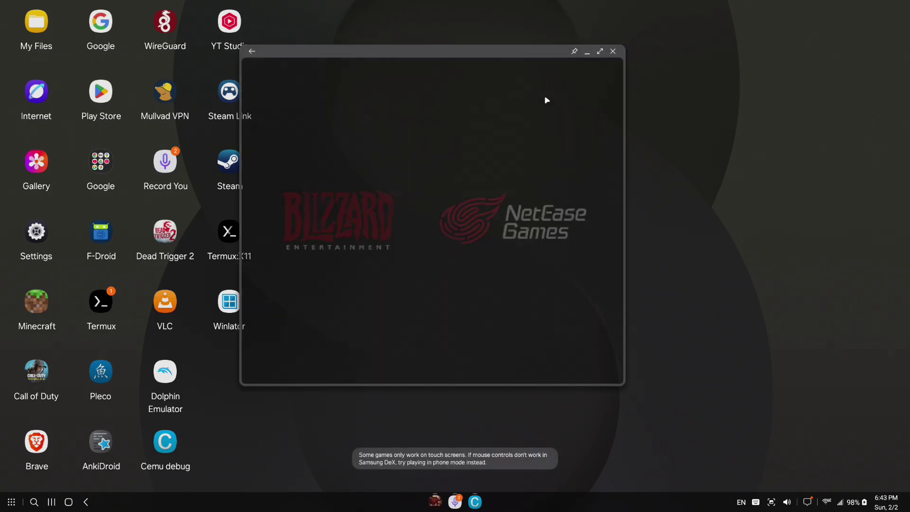
# Maximize Diablo Immortal and walk the character up the path toward the guard at Wortham's gate
pyautogui.click(603, 56)
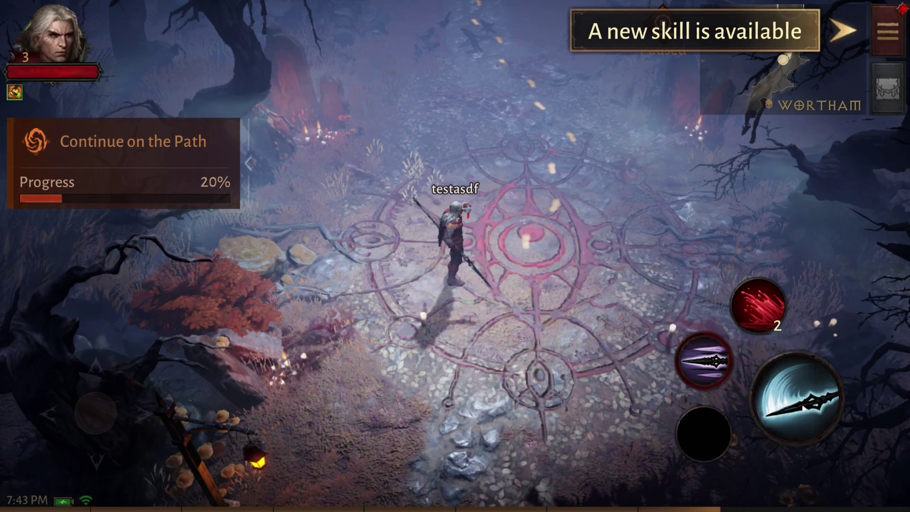
pyautogui.moveTo(438, 335); pyautogui.dragTo(403, 127)
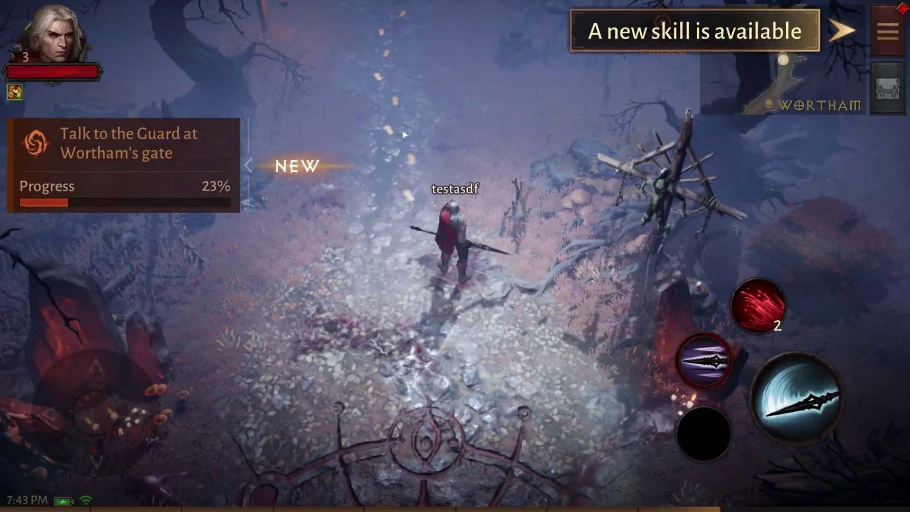
pyautogui.moveTo(440, 270); pyautogui.dragTo(446, 163)
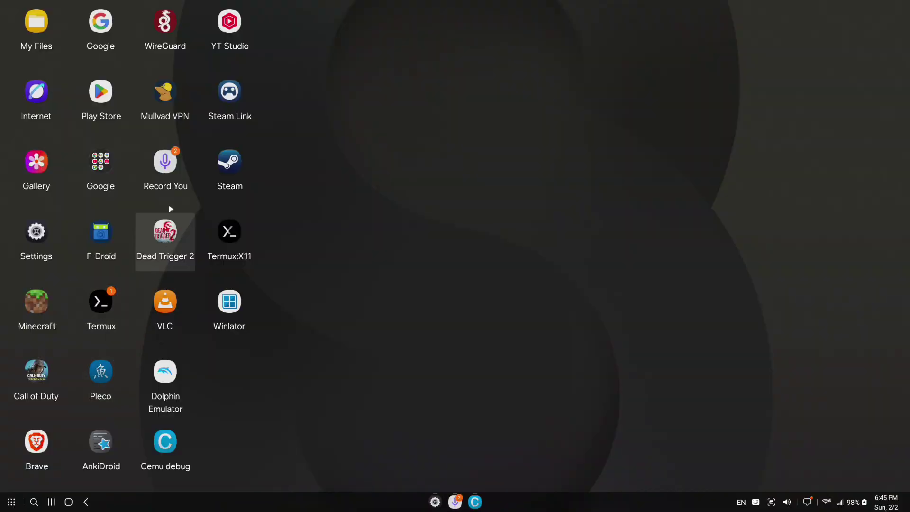
# Launch Call of Duty Mobile from the desktop and close the screen recorder window
pyautogui.doubleClick(46, 379)
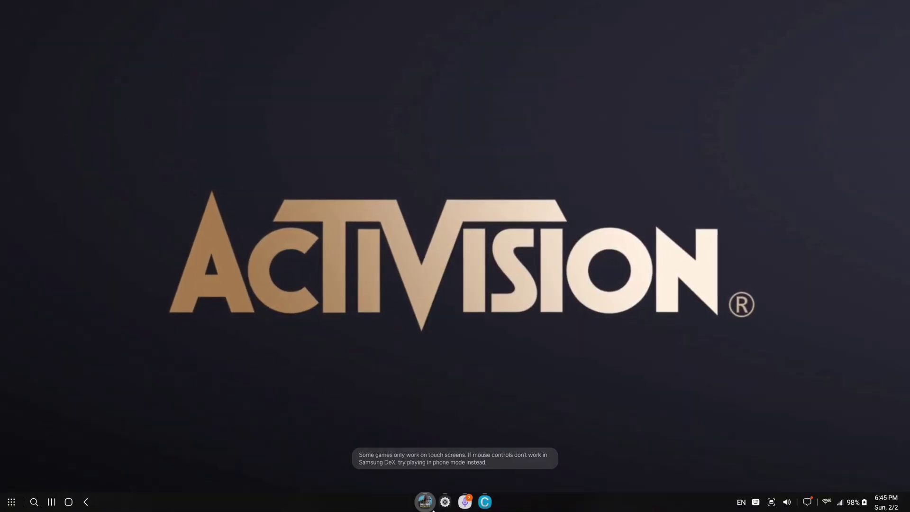
pyautogui.click(464, 506)
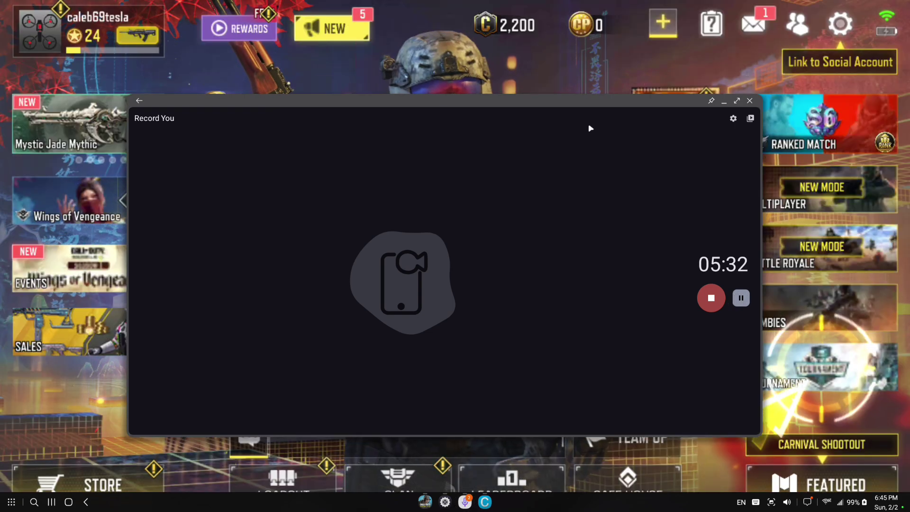
pyautogui.click(550, 83)
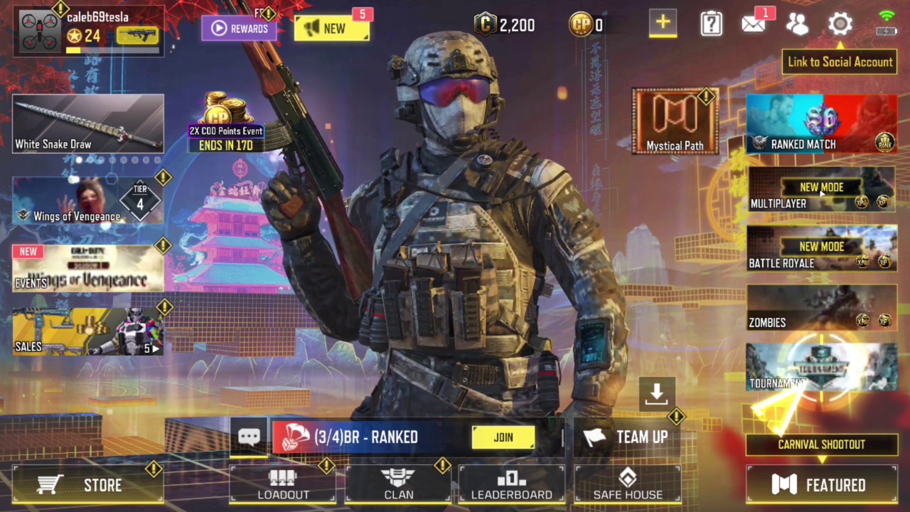
# Choose Multiplayer mode and start matchmaking for a match
pyautogui.click(814, 193)
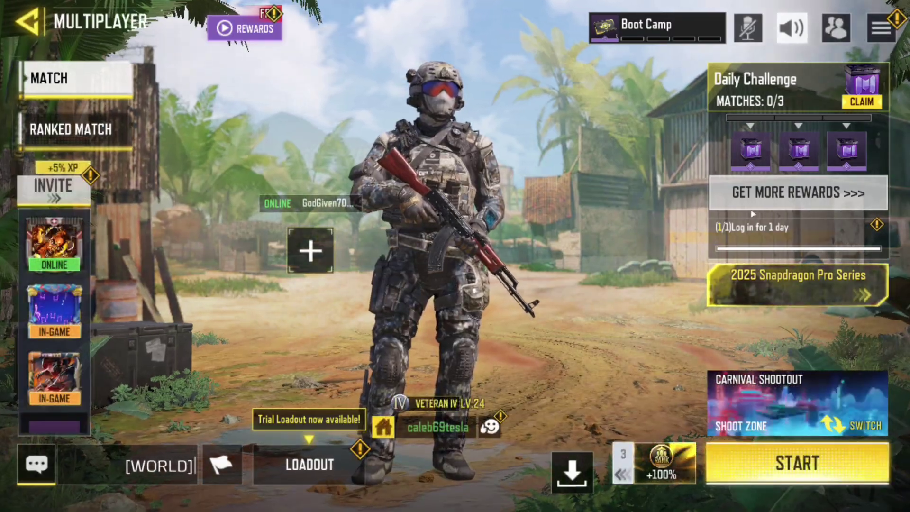
pyautogui.write('hannahsmith')
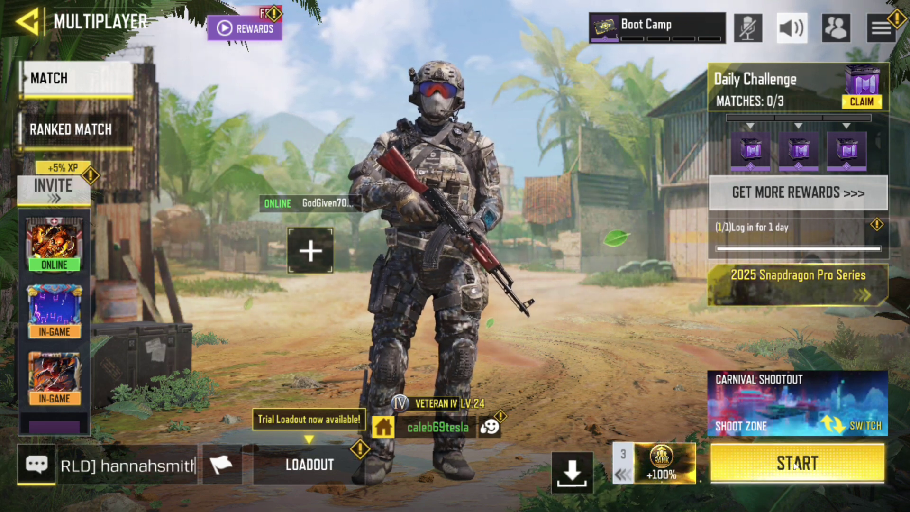
pyautogui.click(793, 449)
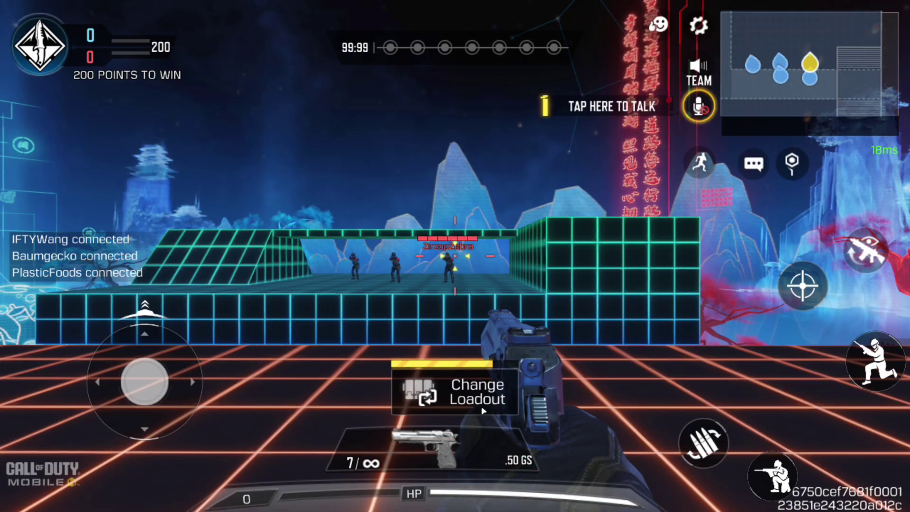
# Confirm Loadout 1 and fight part of the Carnival Shootout match, aiming and advancing on enemies
pyautogui.moveTo(483, 411); pyautogui.dragTo(446, 430)
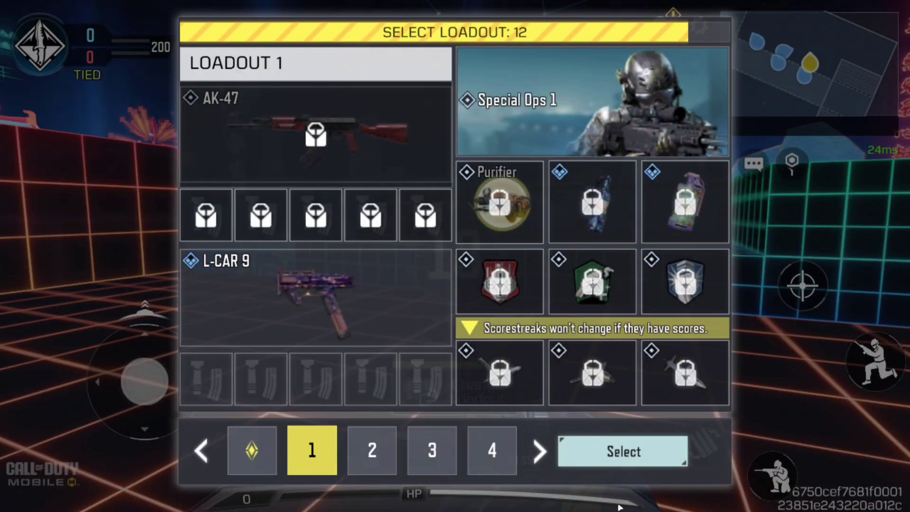
pyautogui.click(648, 447)
pyautogui.moveTo(478, 289); pyautogui.dragTo(512, 315)
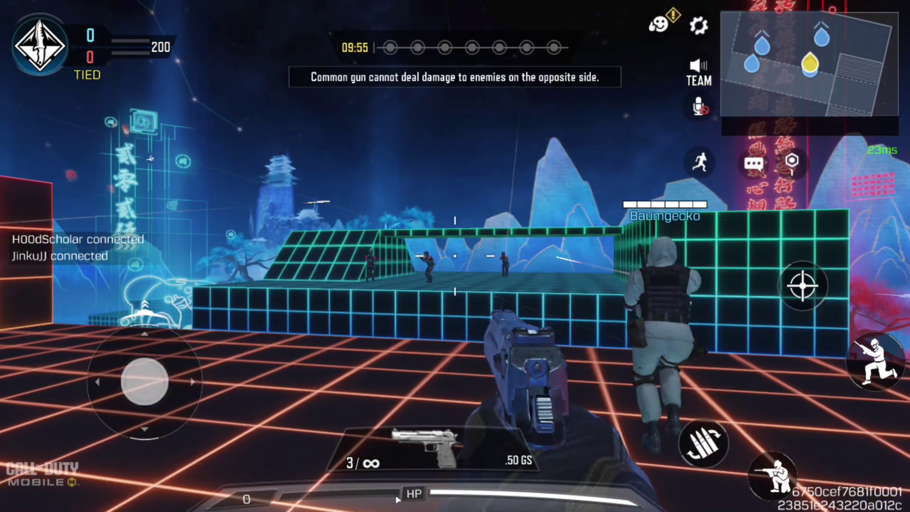
pyautogui.moveTo(400, 498); pyautogui.dragTo(744, 337)
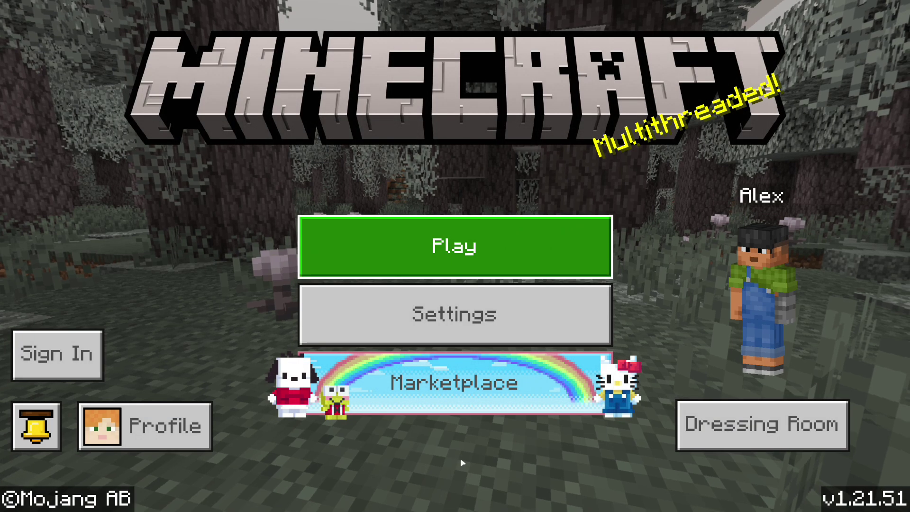
# Load My World, walk through the birch forest past the roses, and punch a birch log
pyautogui.click(451, 256)
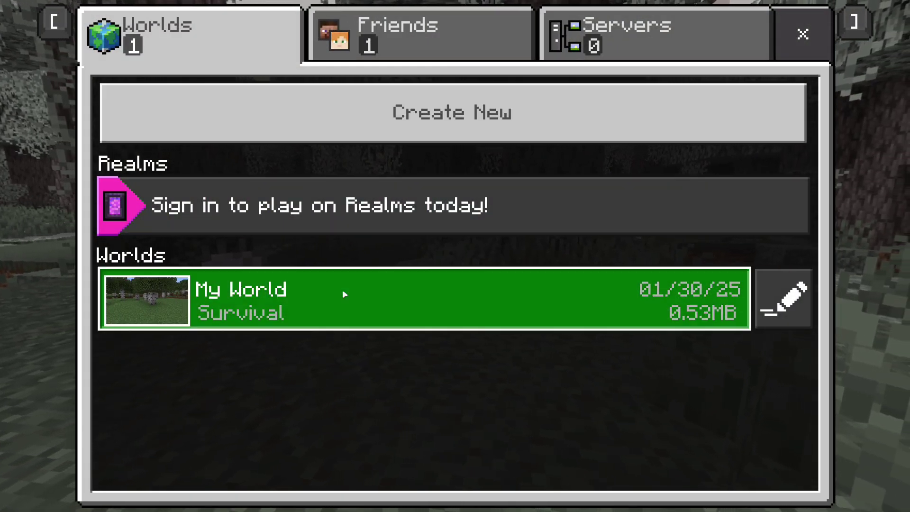
pyautogui.click(344, 293)
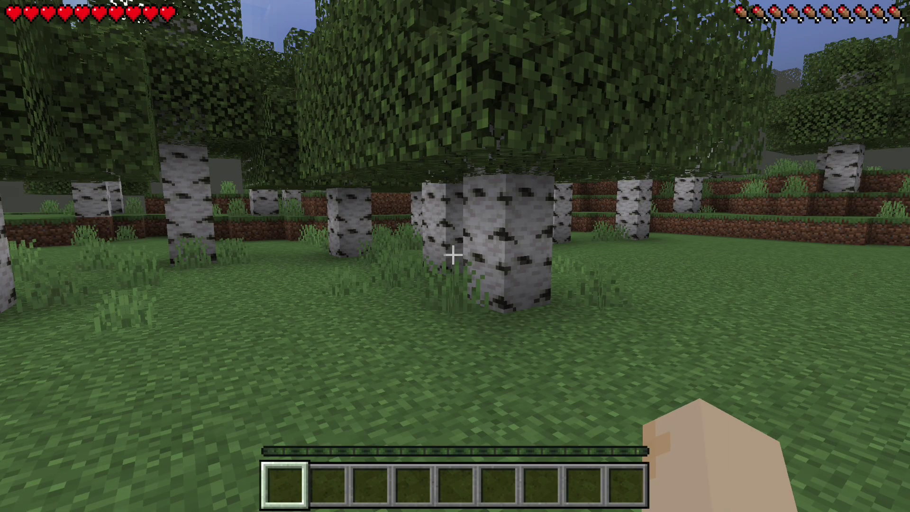
pyautogui.press('w')
pyautogui.press('w')
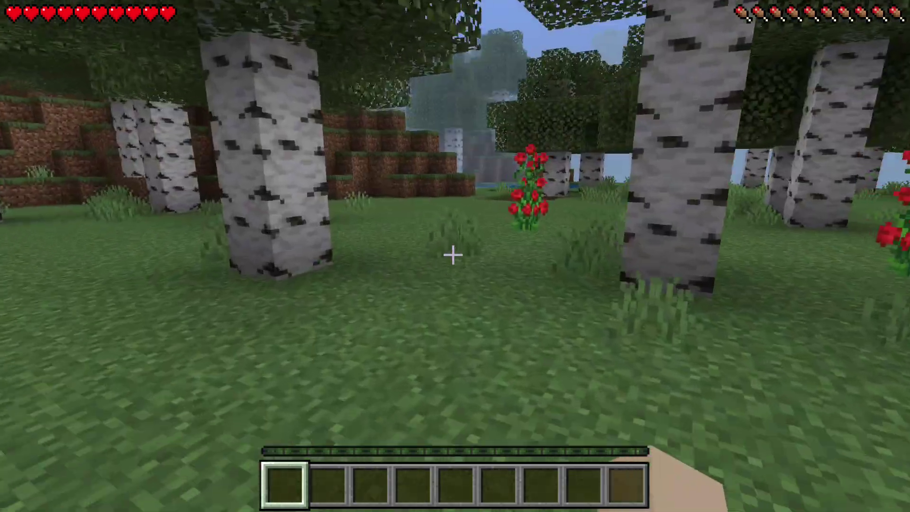
pyautogui.press('w')
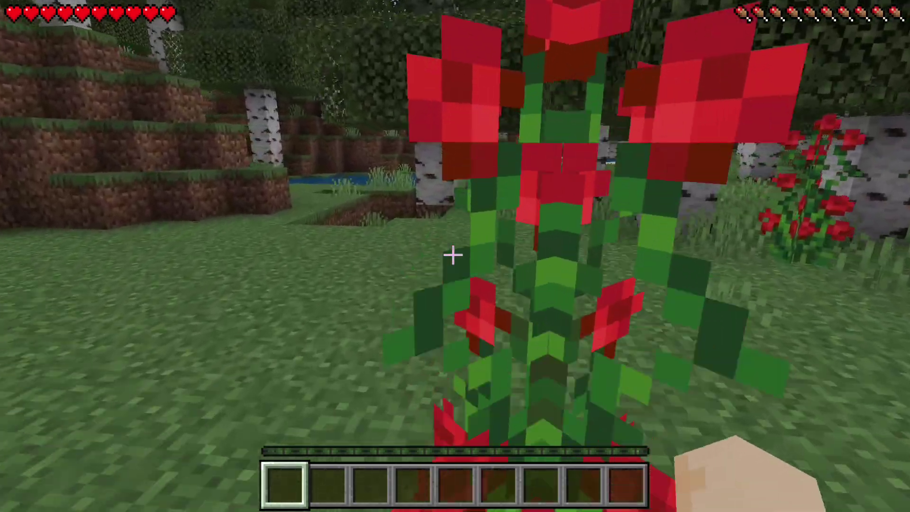
pyautogui.press('w')
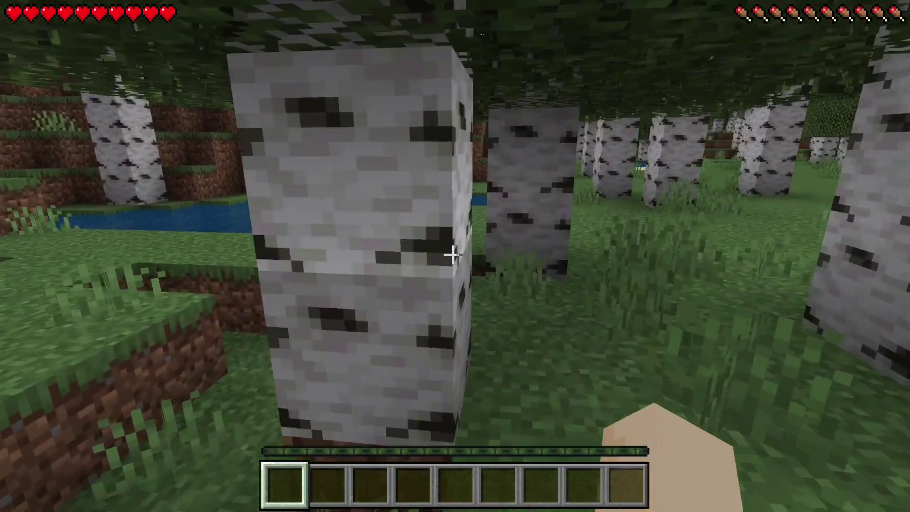
pyautogui.click(453, 255)
pyautogui.click(452, 255)
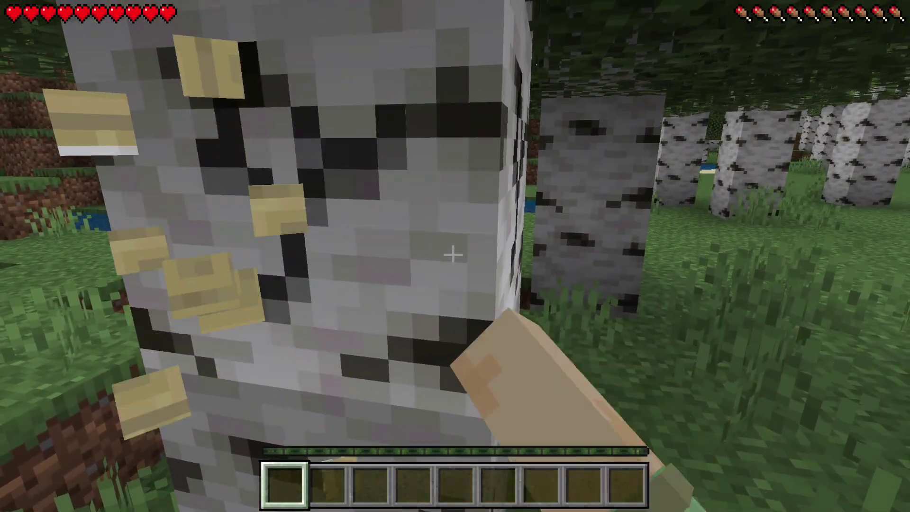
# Explore toward the dirt hillside and birch grove, then pause the game
pyautogui.press('w')
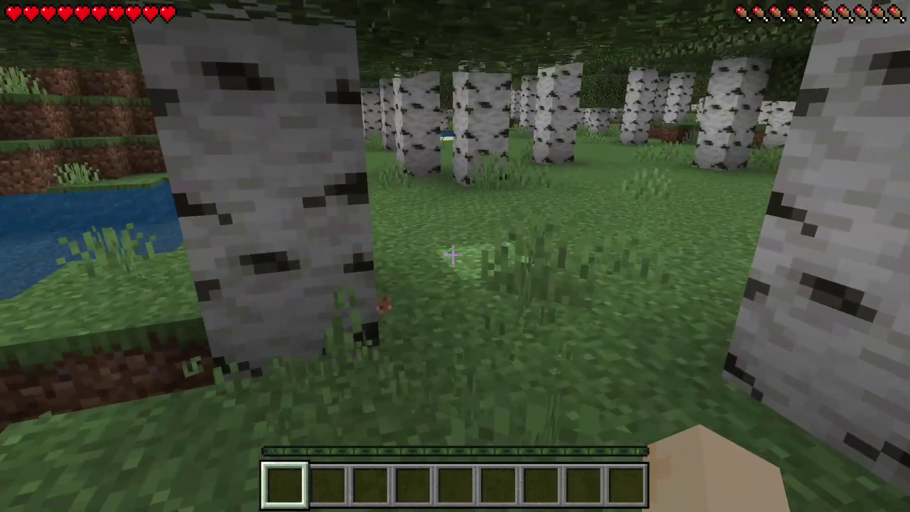
pyautogui.press('w')
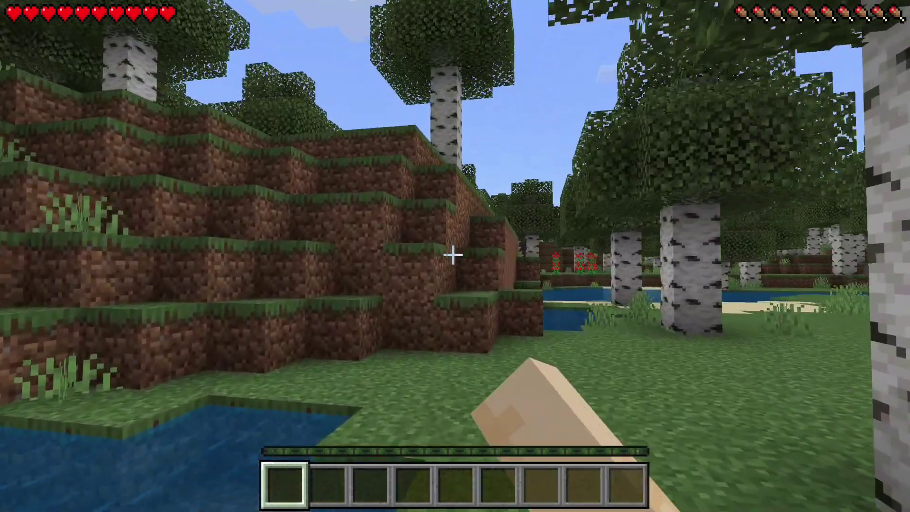
pyautogui.press('w')
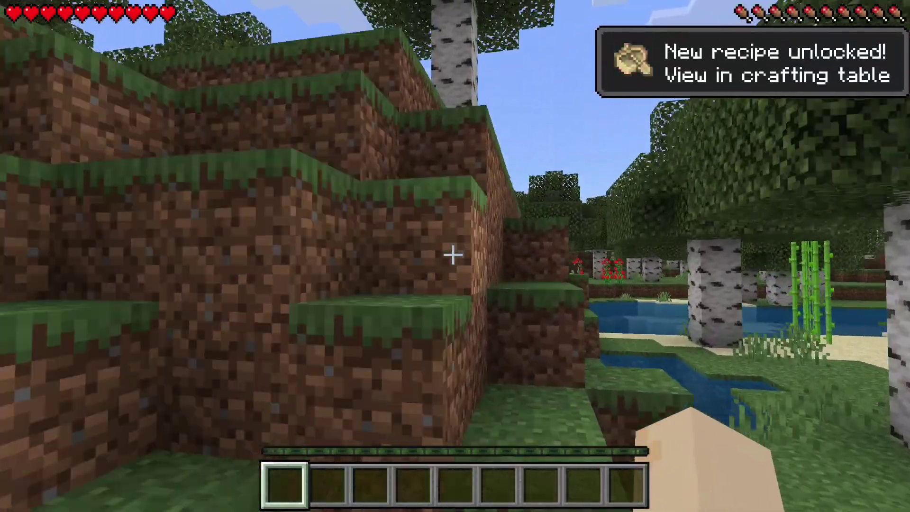
pyautogui.press('w')
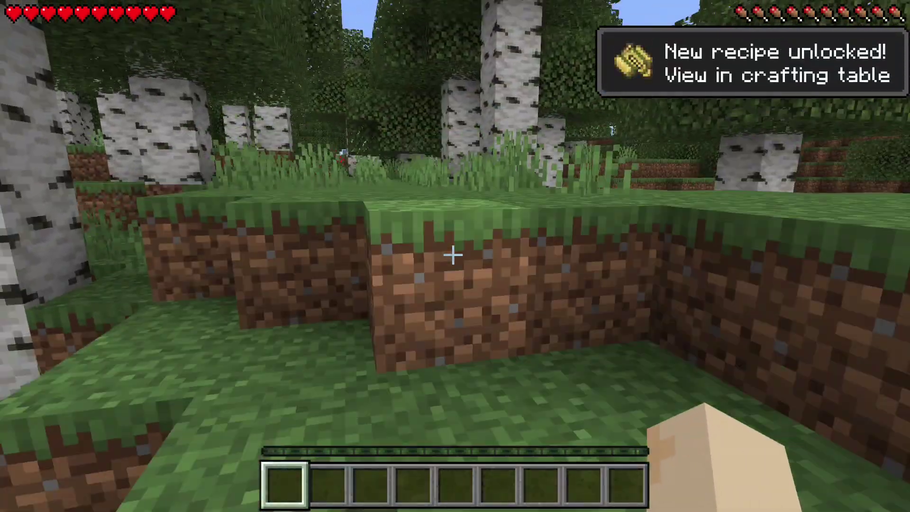
pyautogui.press('w')
pyautogui.press('Escape')
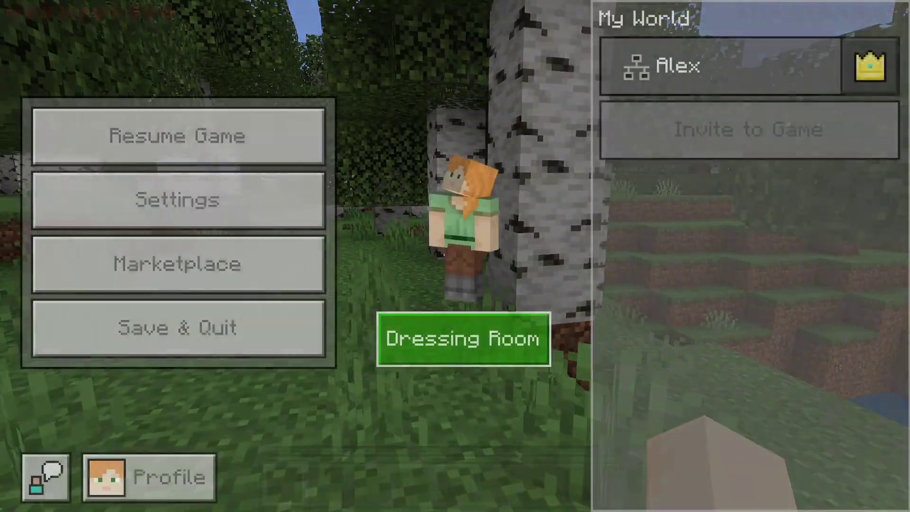